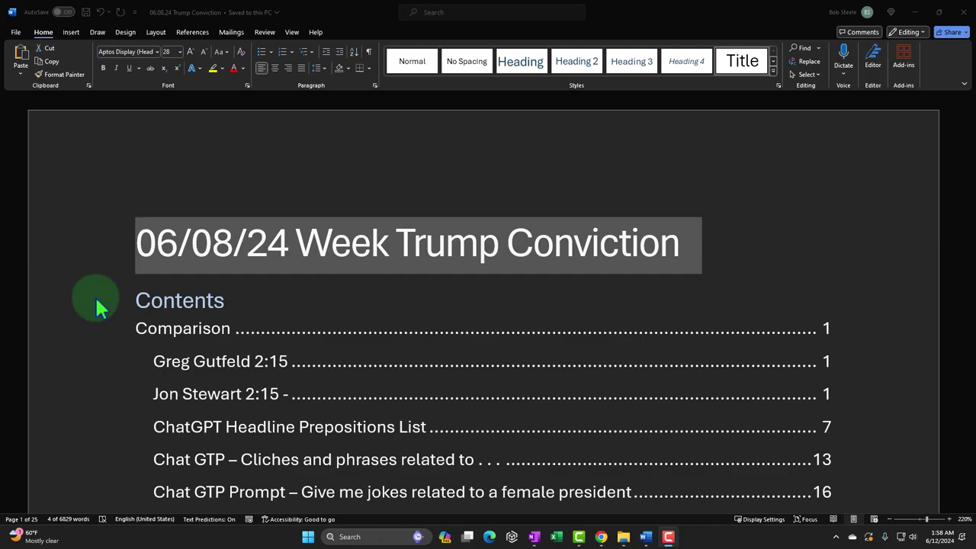
Step: Look through the comparison table and examine the ChatGPT Headline Prepositions List with its joke lines and green-highlighted image numbers
scroll(98, 301, "down", 10)
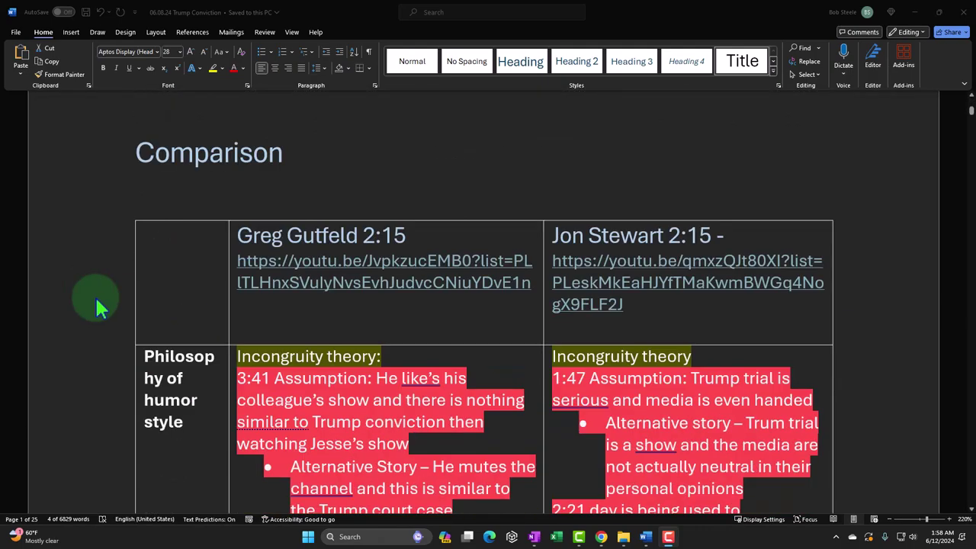
scroll(96, 305, "down", 10)
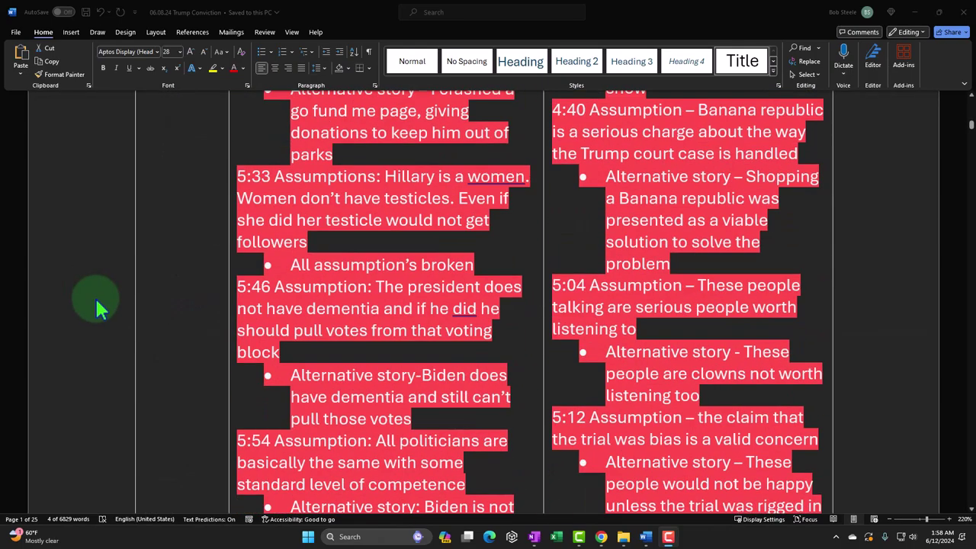
scroll(97, 305, "down", 10)
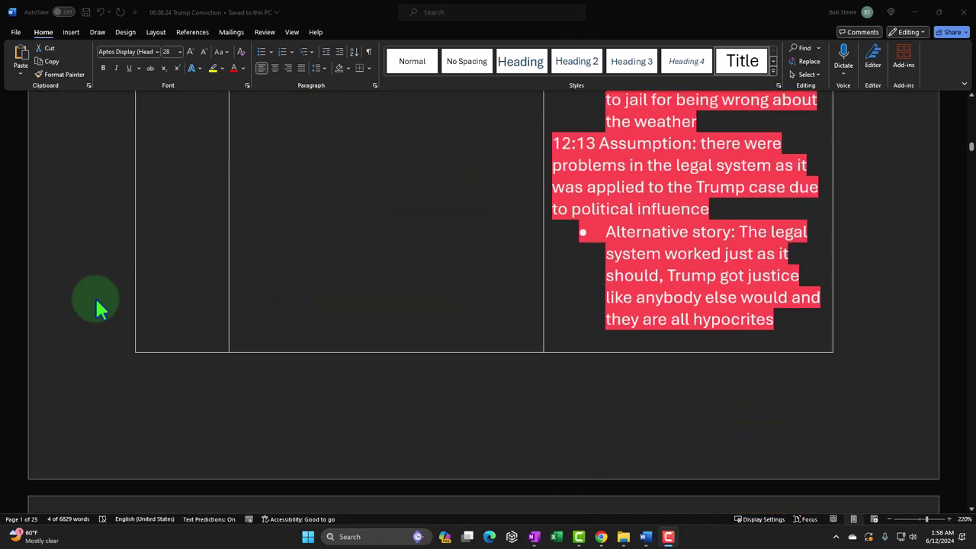
scroll(98, 305, "down", 10)
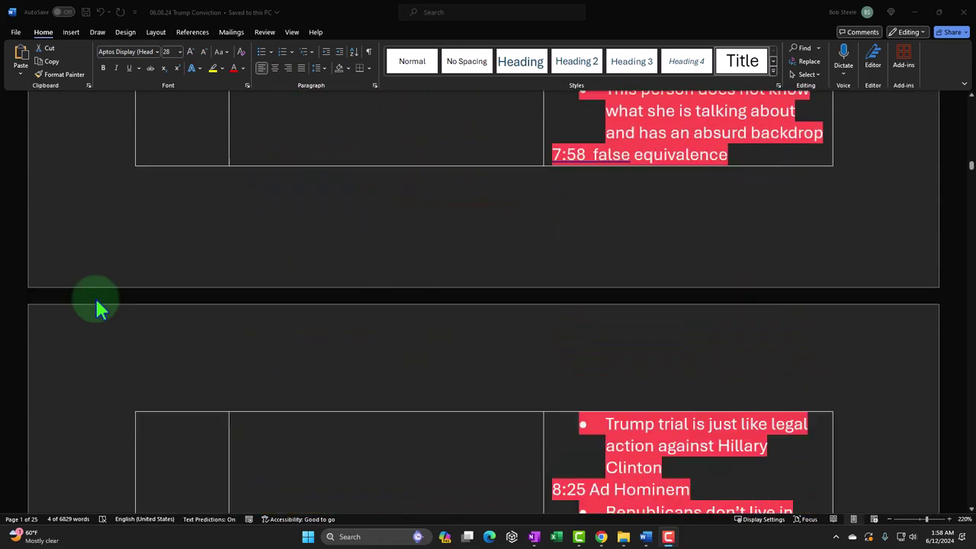
scroll(96, 305, "down", 10)
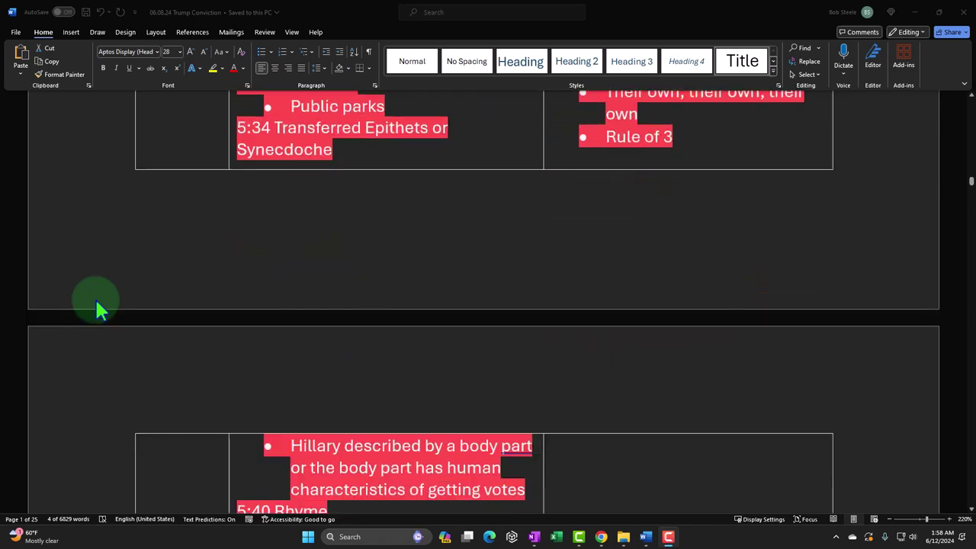
scroll(97, 308, "down", 10)
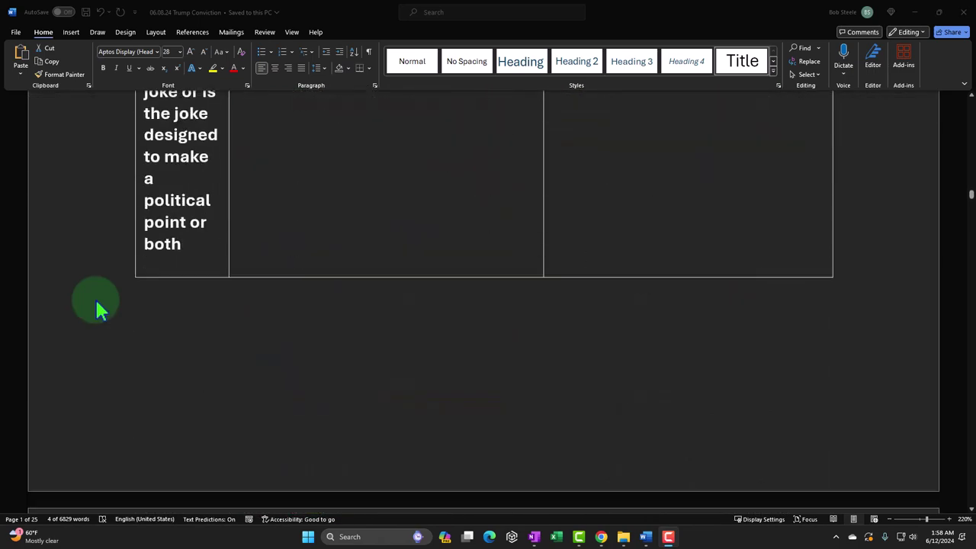
scroll(97, 308, "down", 3)
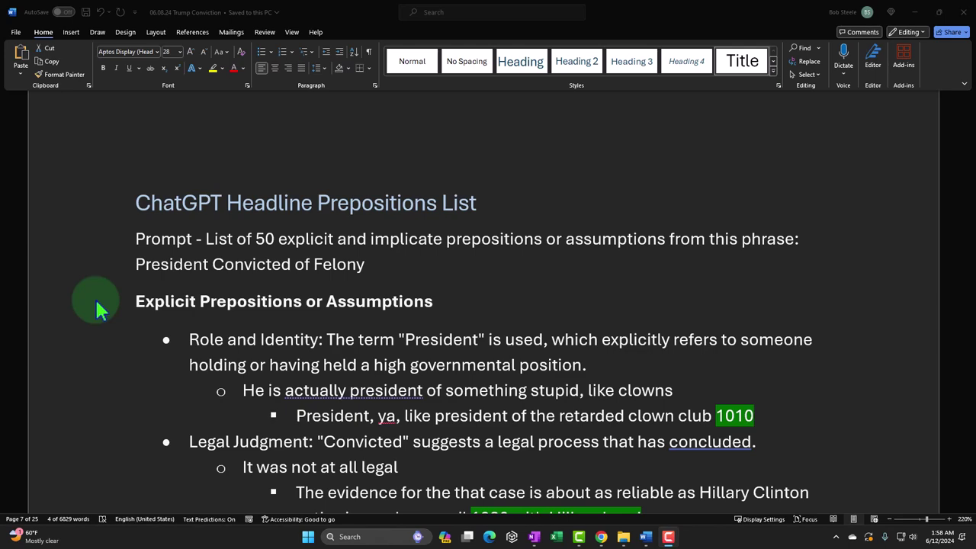
scroll(97, 304, "down", 1)
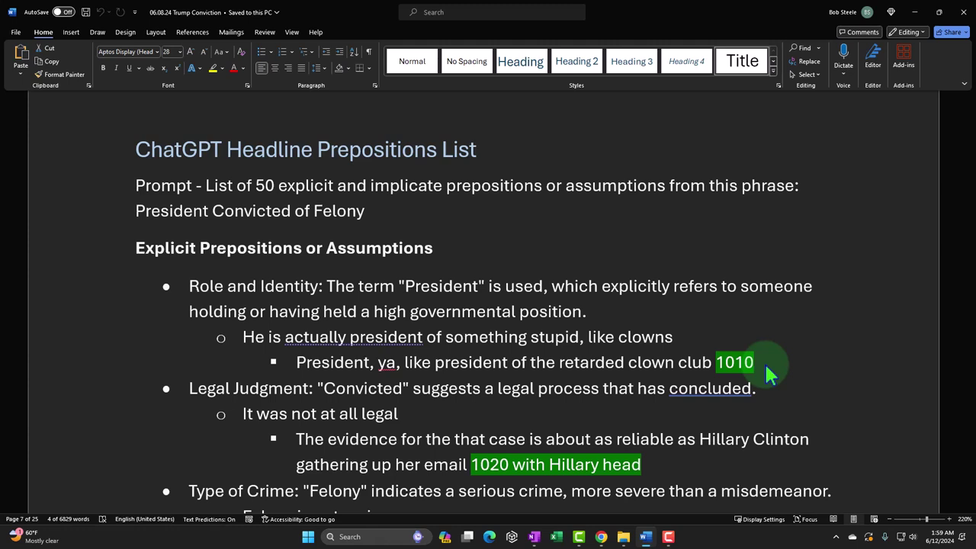
left_click(768, 374)
scroll(767, 369, "down", 1)
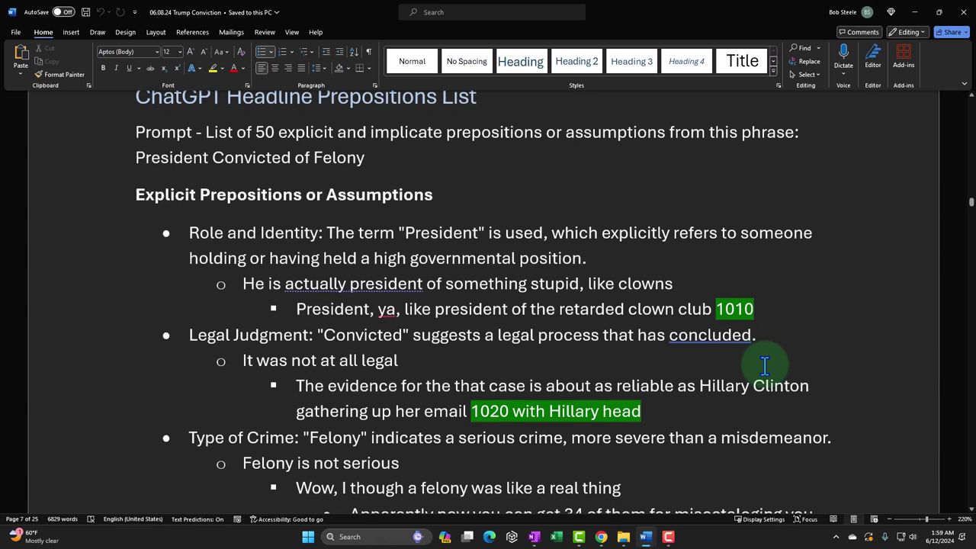
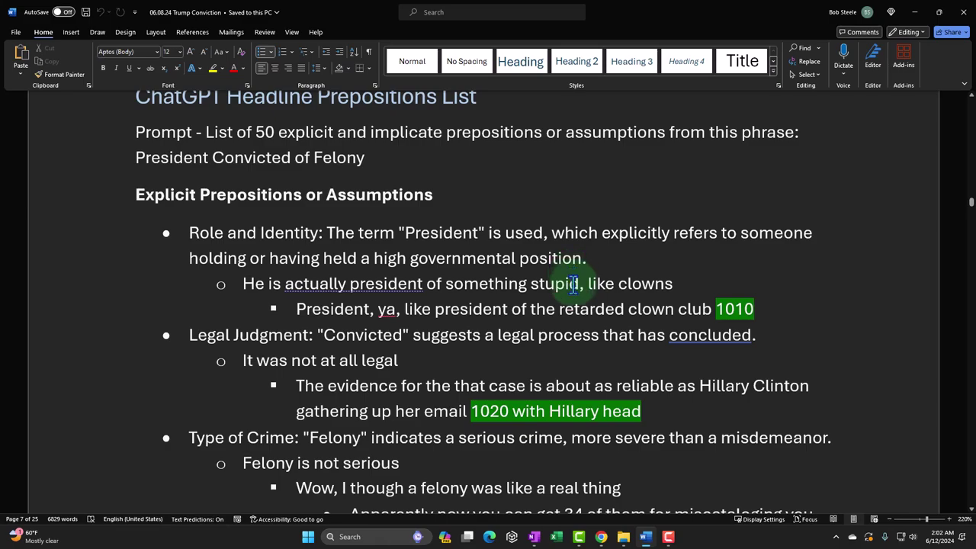
Step: Switch to the AI Art folder and on to Chrome, comparing the Copilot page with the Clown Leader Speaks conversation in ChatGPT
left_click(623, 537)
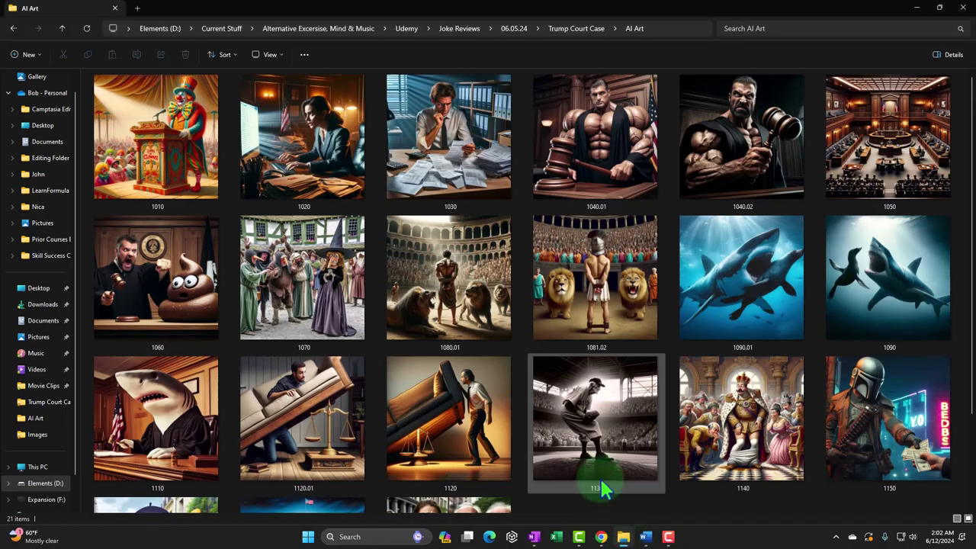
left_click(601, 537)
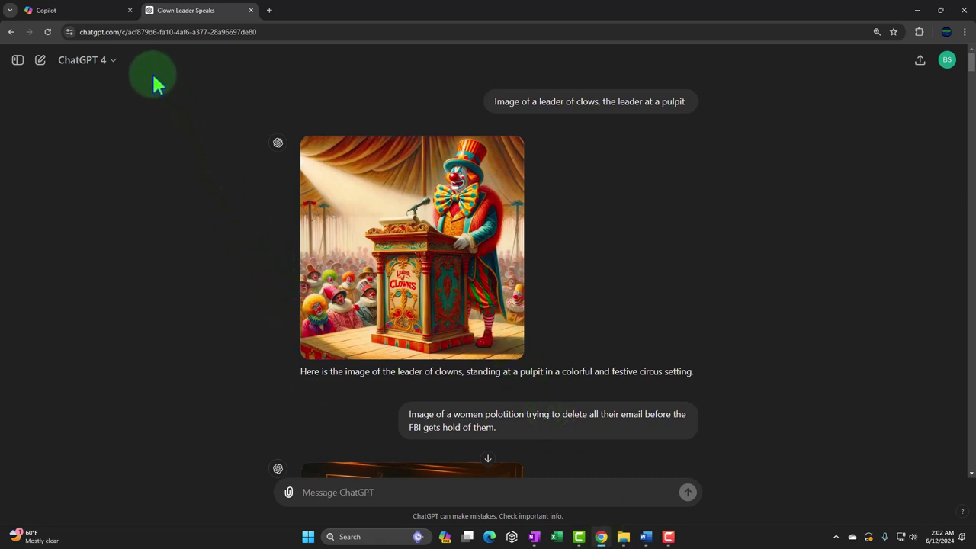
left_click(90, 12)
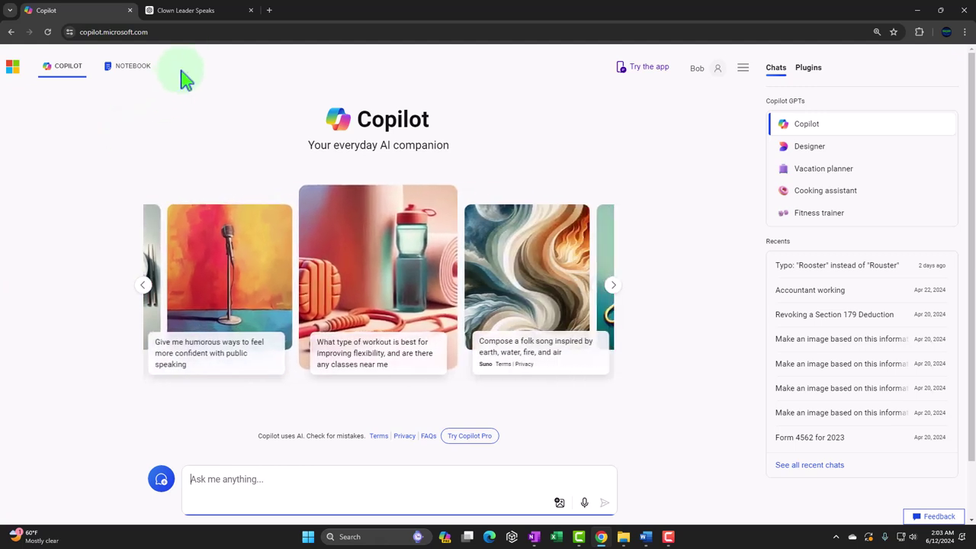
left_click(192, 18)
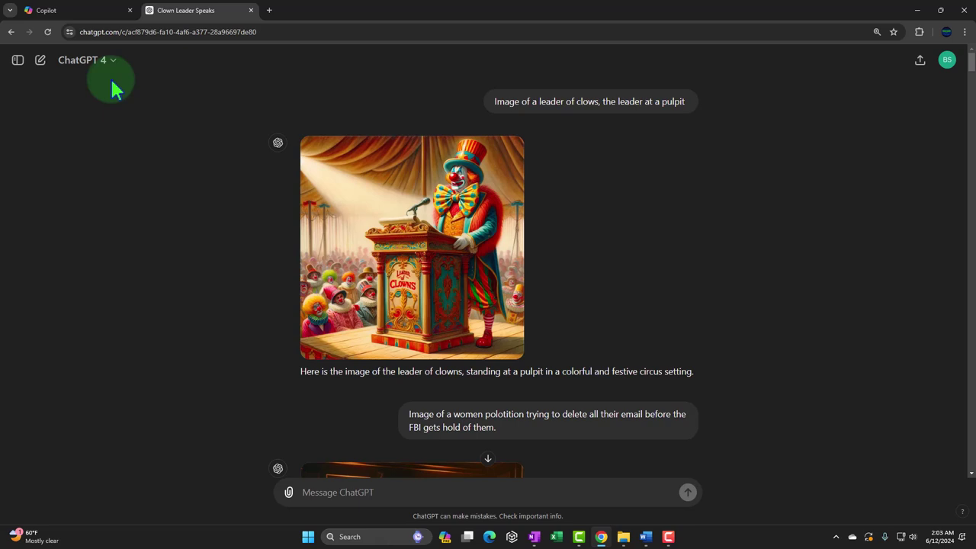
left_click(88, 13)
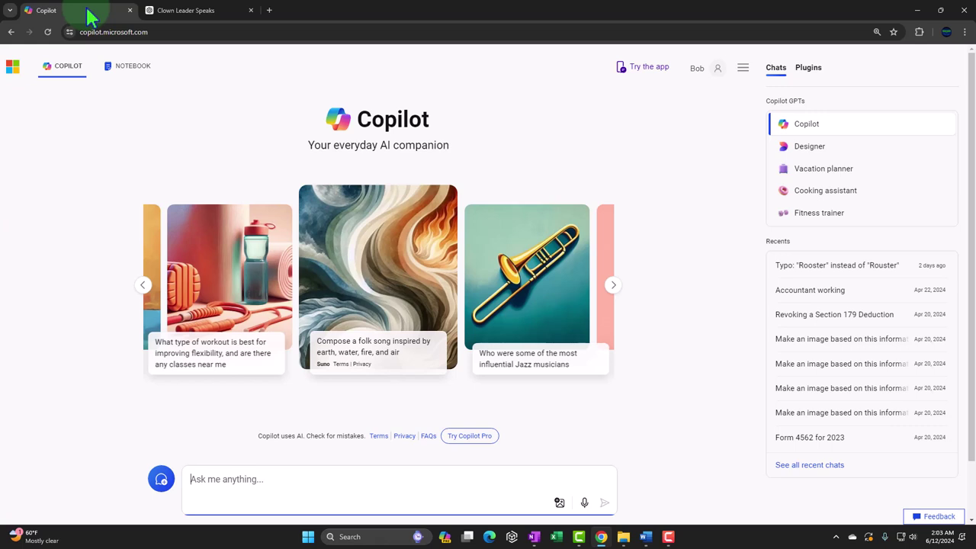
left_click(163, 10)
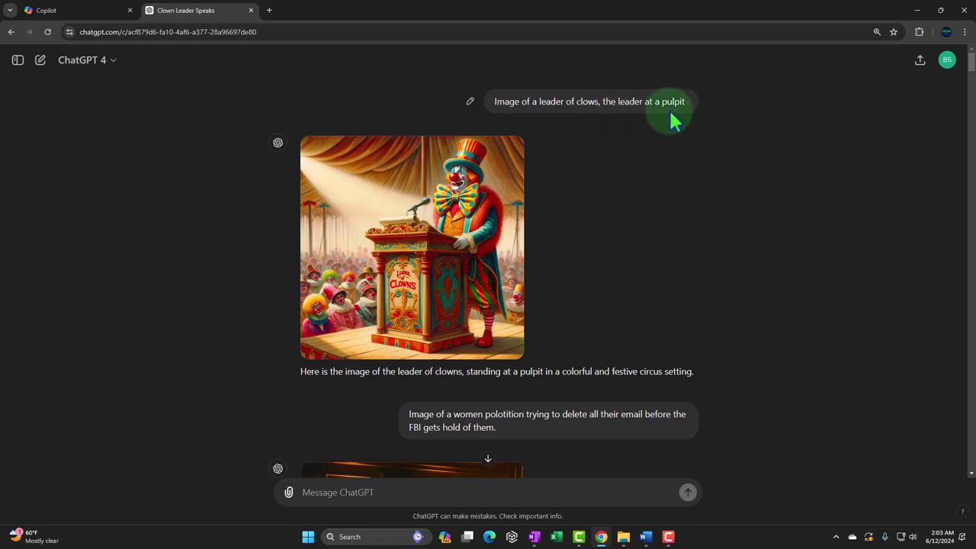
Step: View the generated image of the clown leader at a pulpit in full size and return to the conversation
left_click(505, 210)
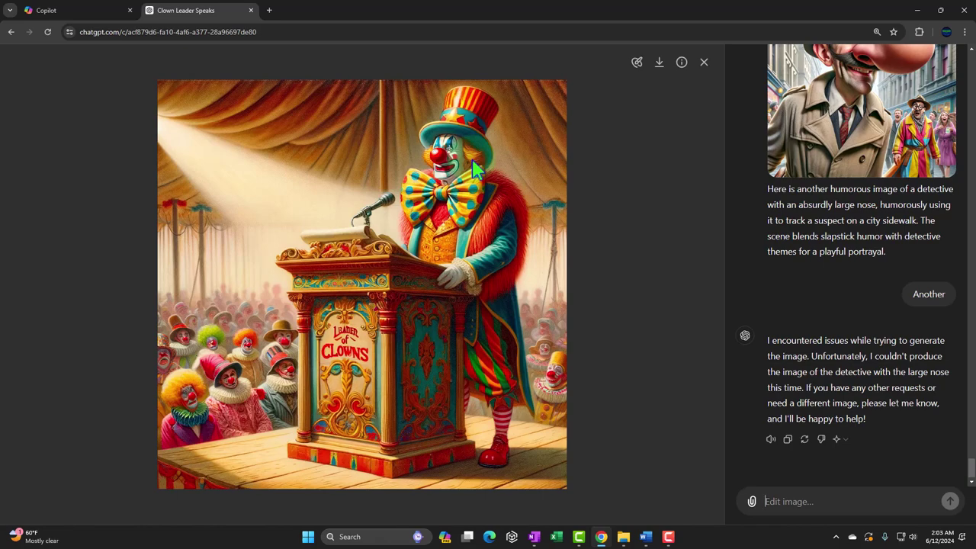
left_click(704, 62)
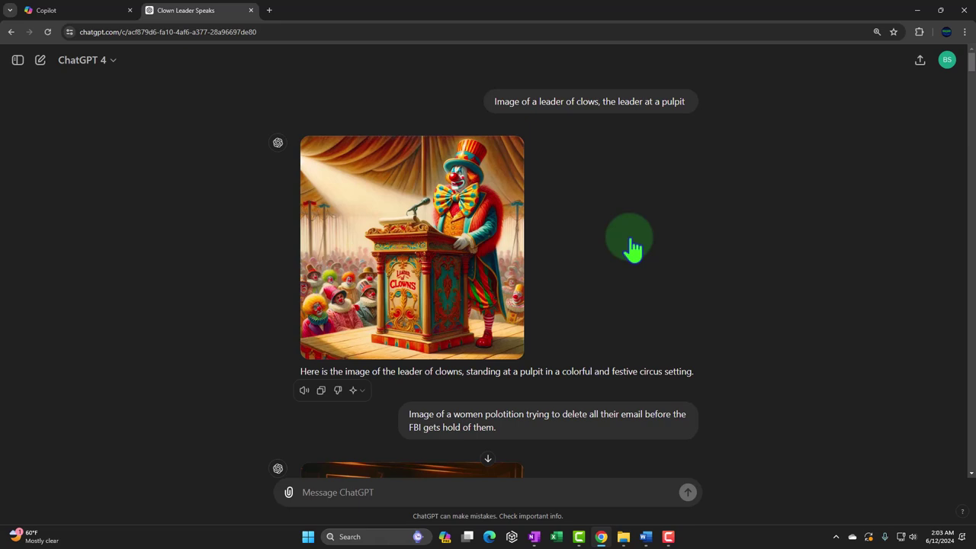
mouse_move(526, 246)
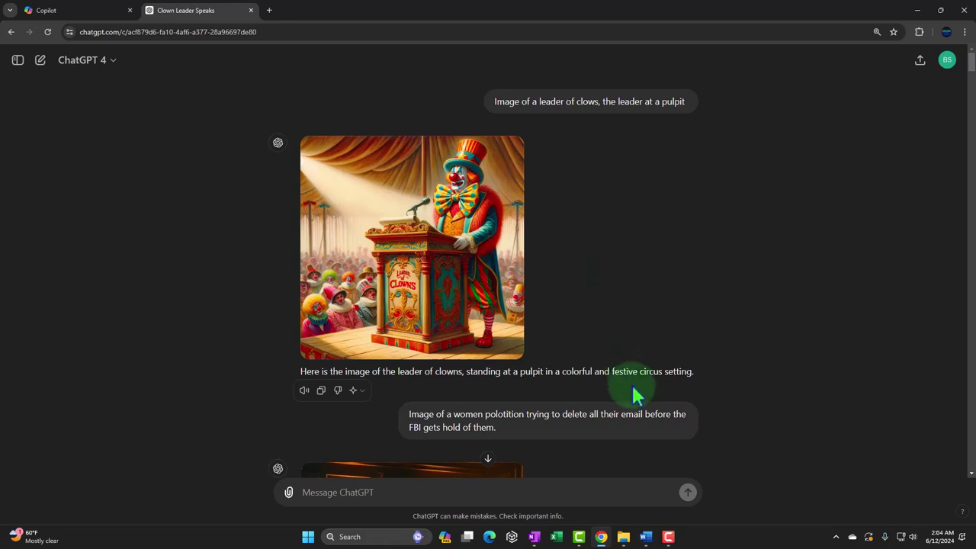
Step: Switch to the Word document and locate the highlighted reference number 1010 after the clown club joke
left_click(646, 537)
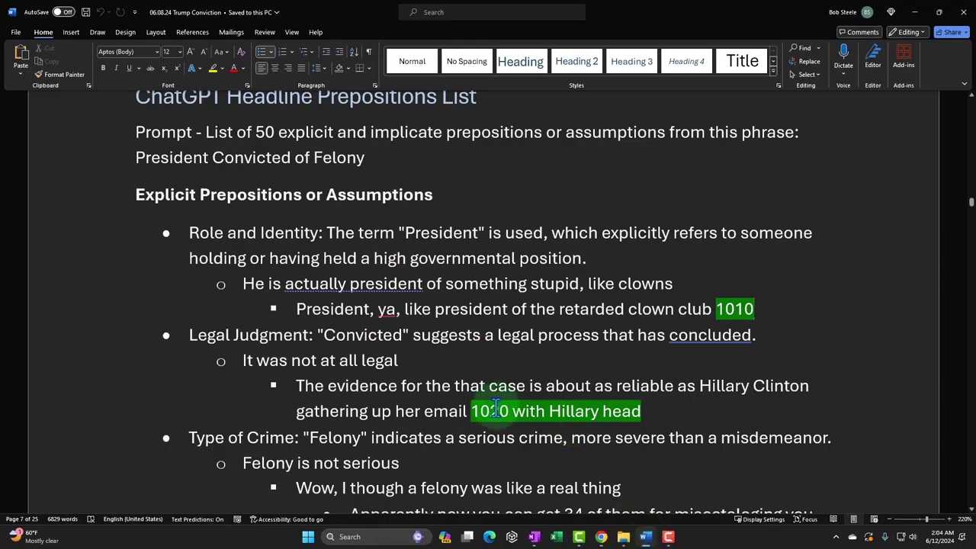
double_click(728, 308)
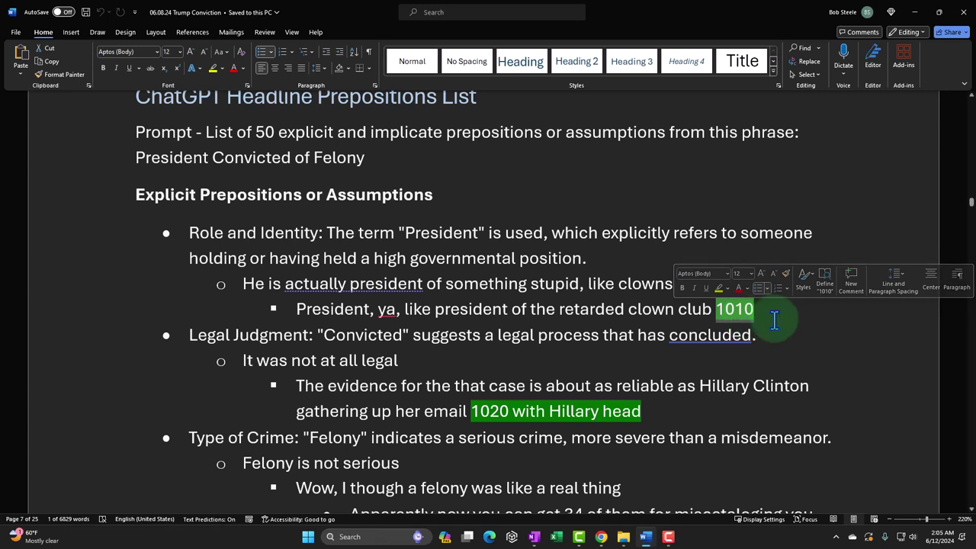
left_click(774, 320)
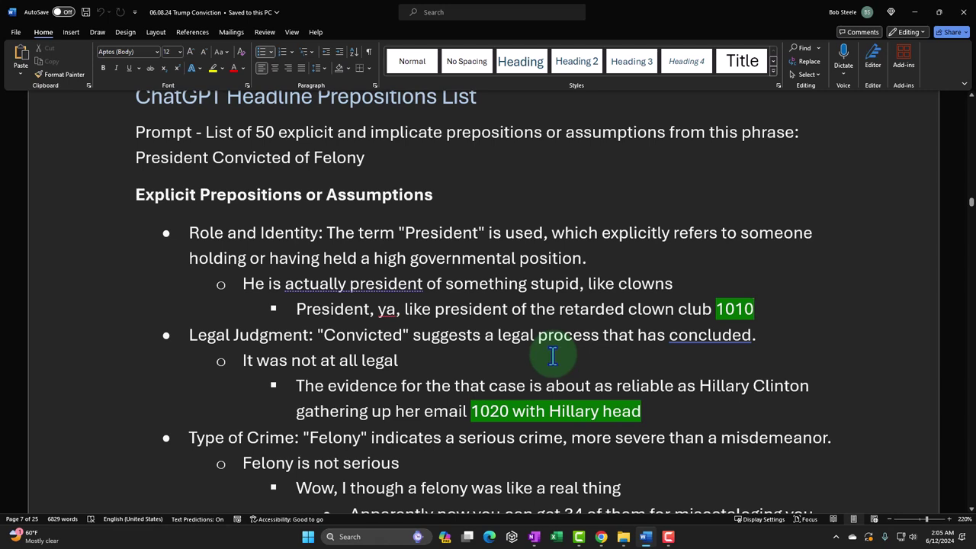
Step: Switch to the AI Art folder in File Explorer and open image 1010 for viewing
left_click(624, 536)
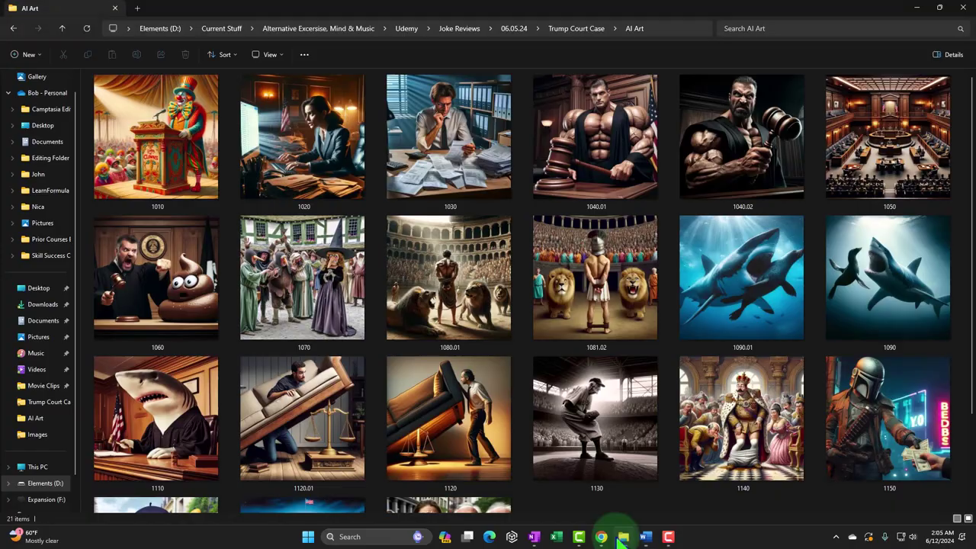
left_click(194, 169)
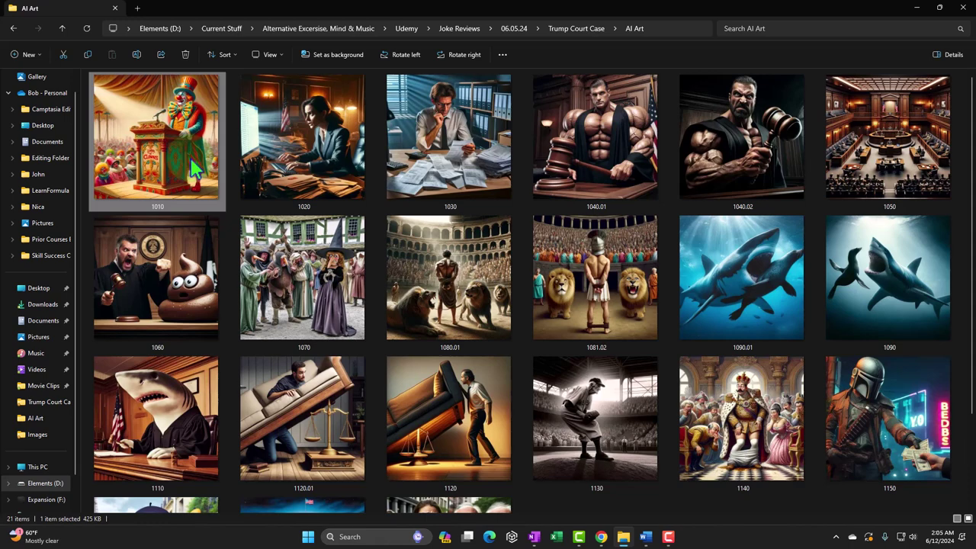
double_click(194, 169)
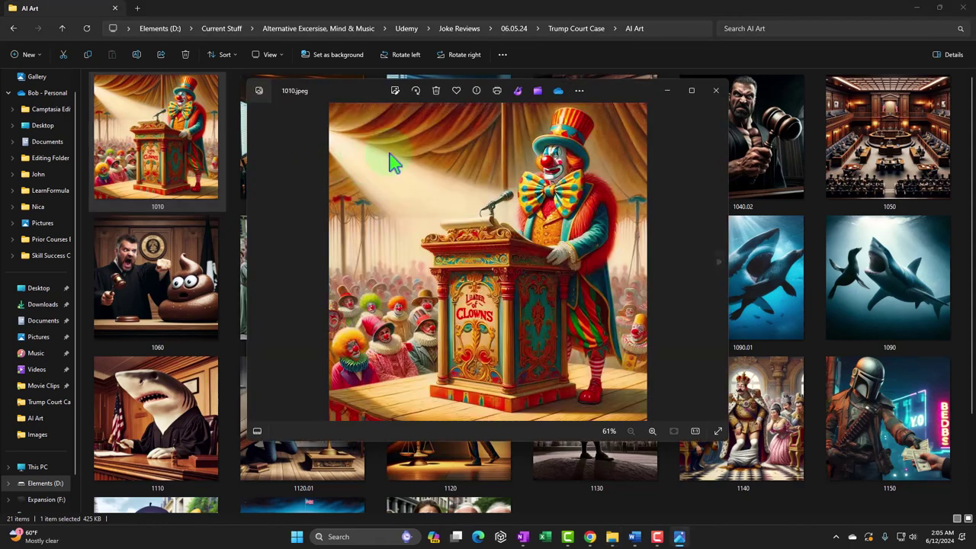
Step: Examine the file types offered for saving a copy of image 1010, and close the image without saving
right_click(390, 156)
left_click(410, 168)
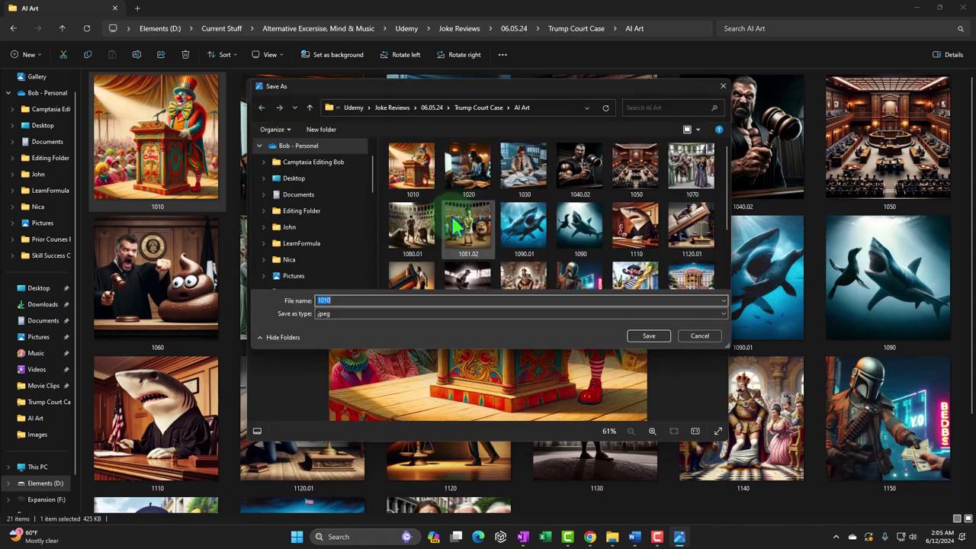
left_click(370, 318)
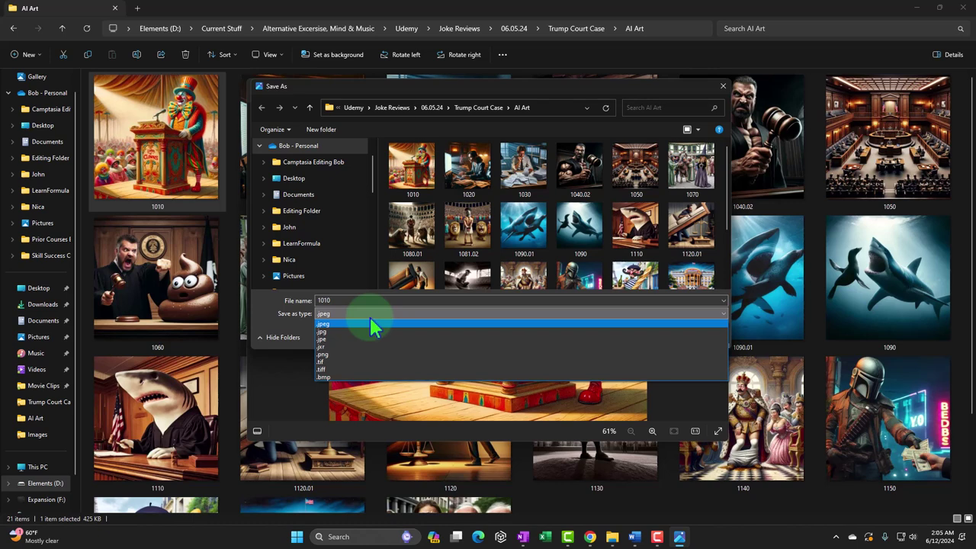
left_click(454, 93)
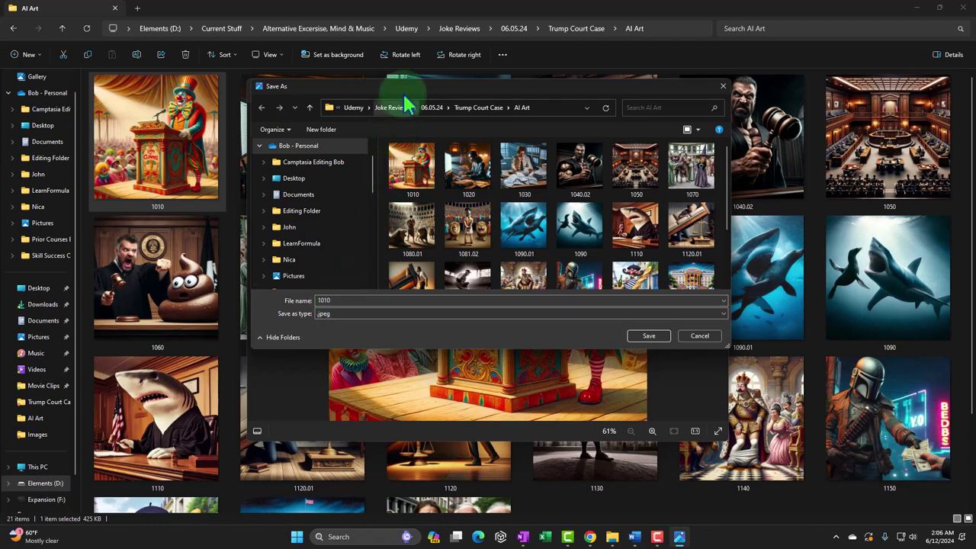
left_click_drag(406, 91, 500, 171)
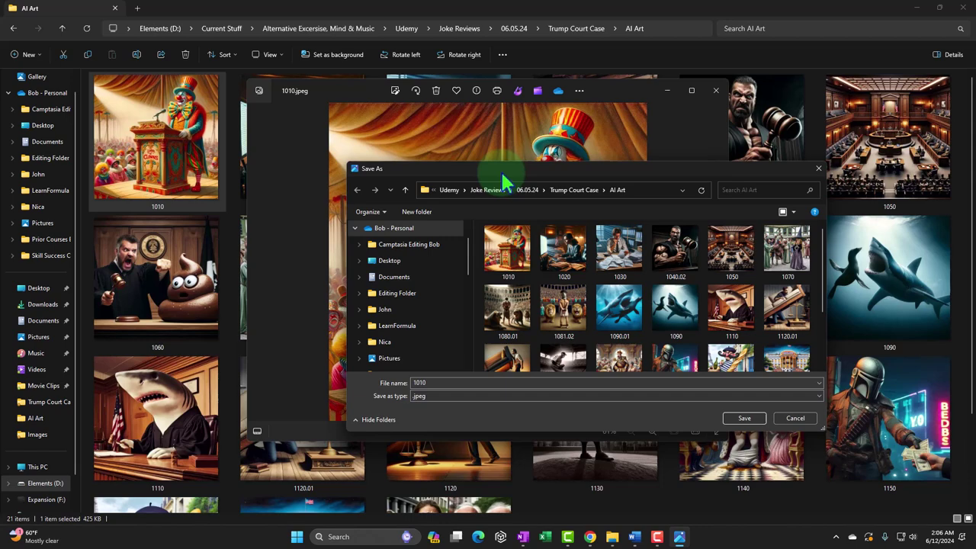
left_click(818, 168)
left_click(714, 90)
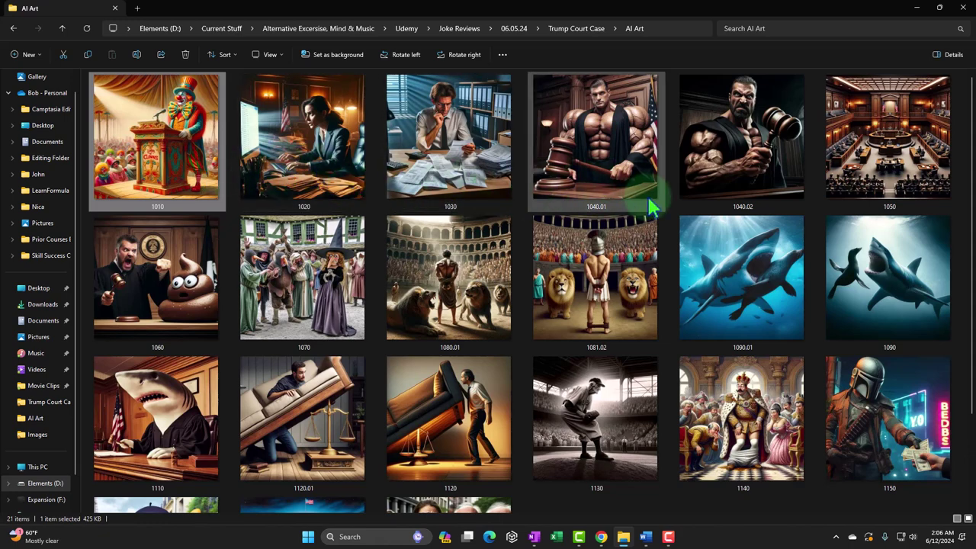
Step: Review the numbered images in the AI Art folder, selecting 1120.01 and finally the clown image 1010
mouse_move(650, 206)
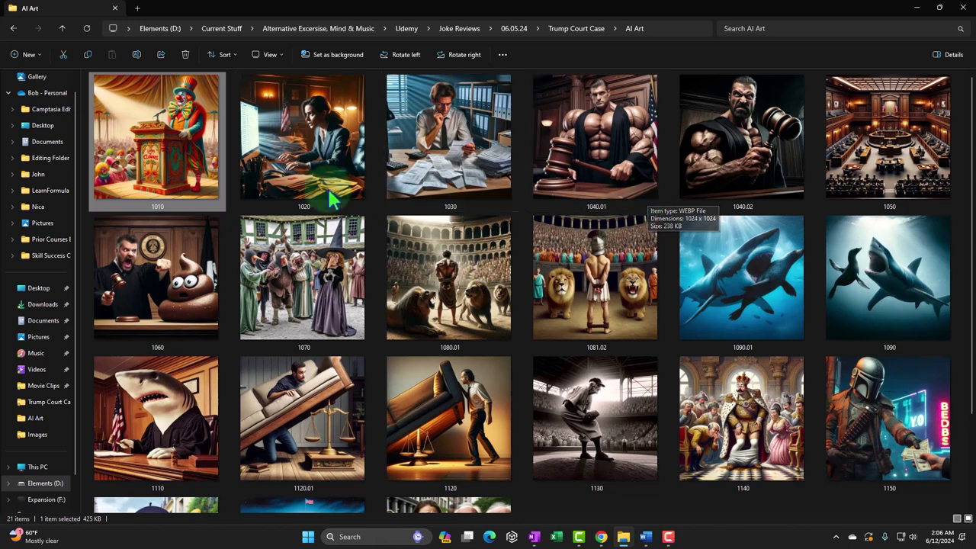
mouse_move(185, 180)
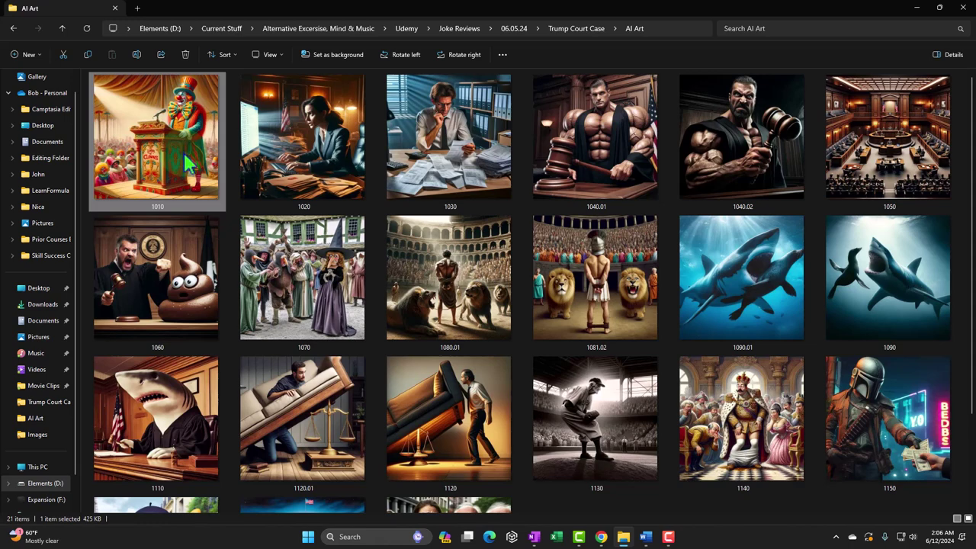
left_click(313, 446)
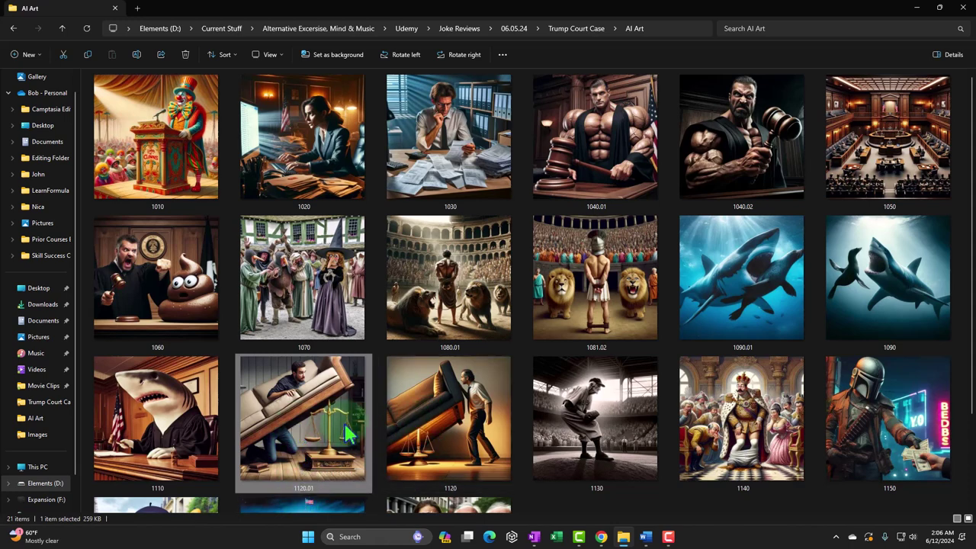
mouse_move(424, 435)
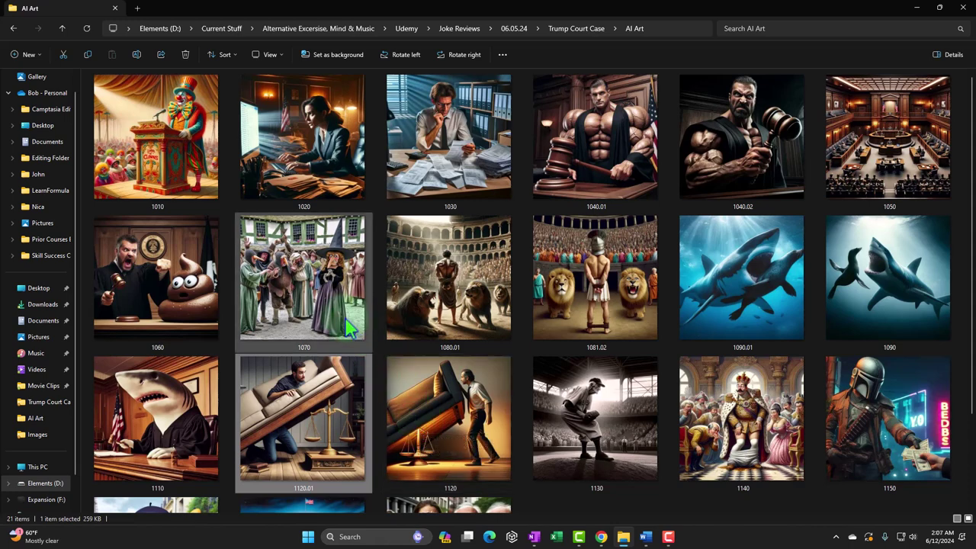
left_click(172, 179)
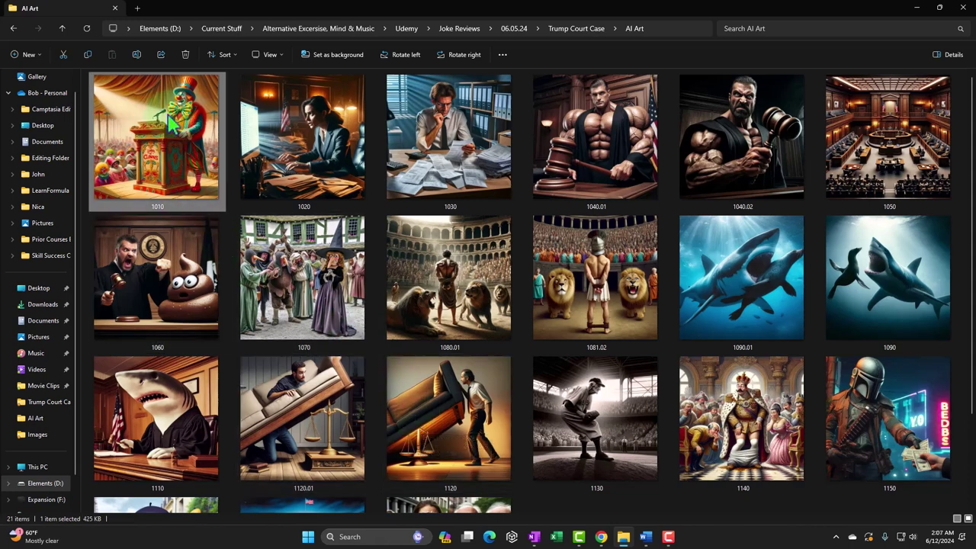
Step: Switch to the Word document and read the jokes with the green reference numbers 1020 and 1030 1040
mouse_move(169, 120)
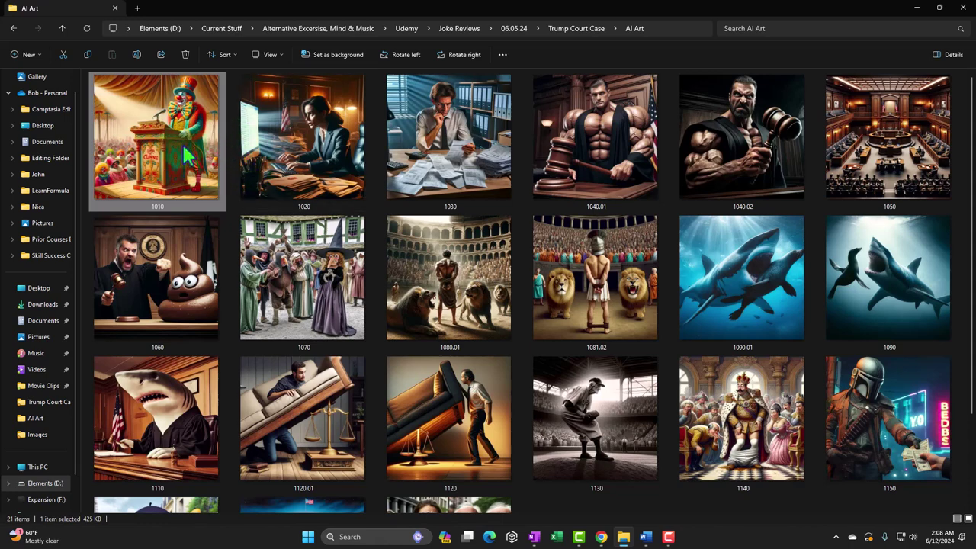
mouse_move(186, 151)
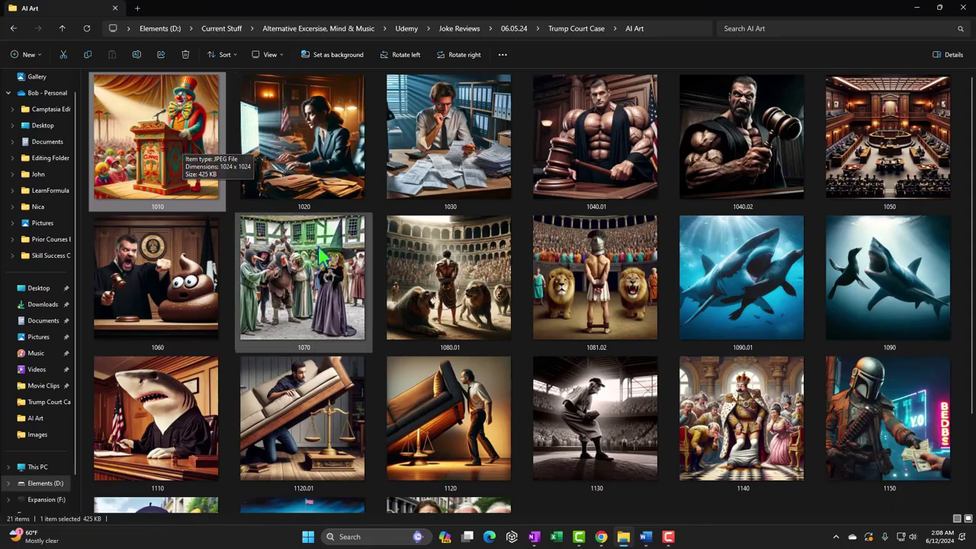
left_click(646, 537)
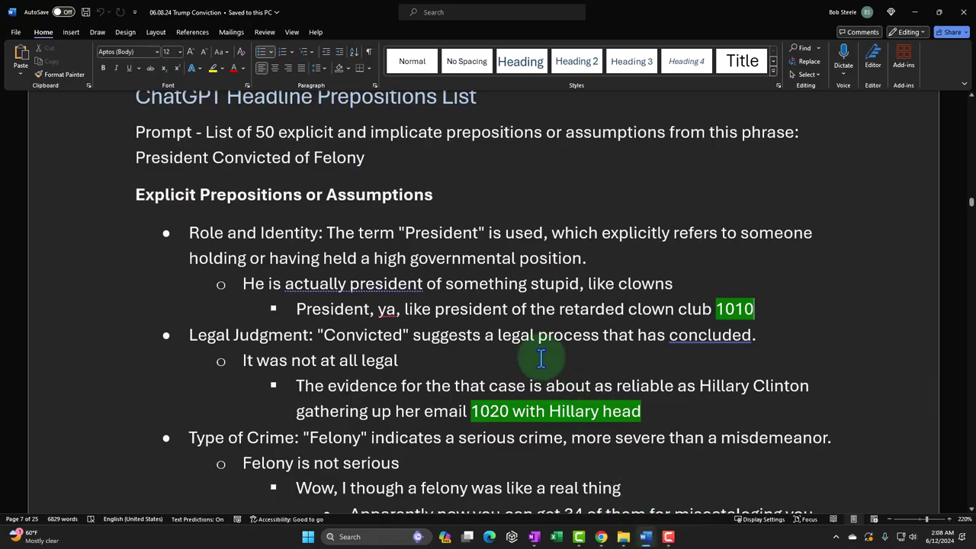
scroll(548, 359, "down", 3)
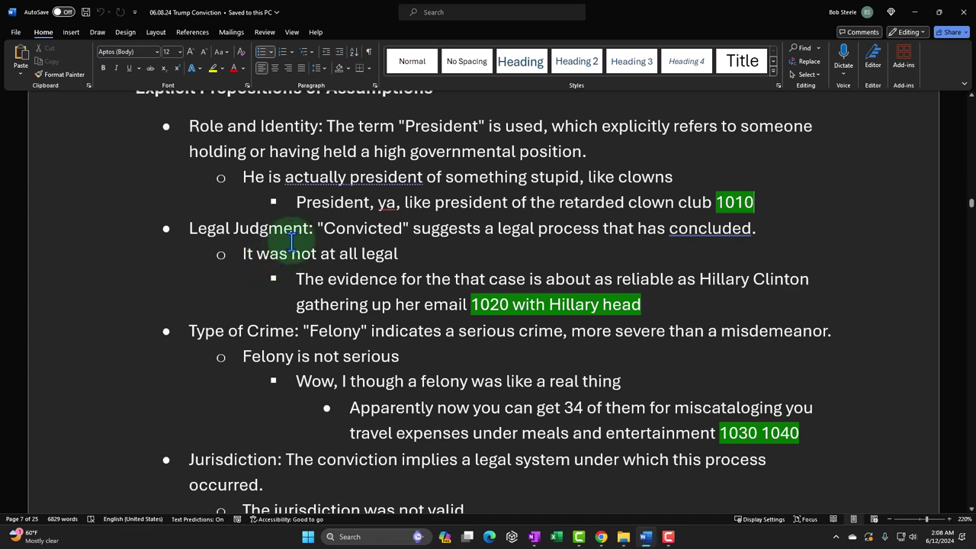
scroll(280, 242, "down", 1)
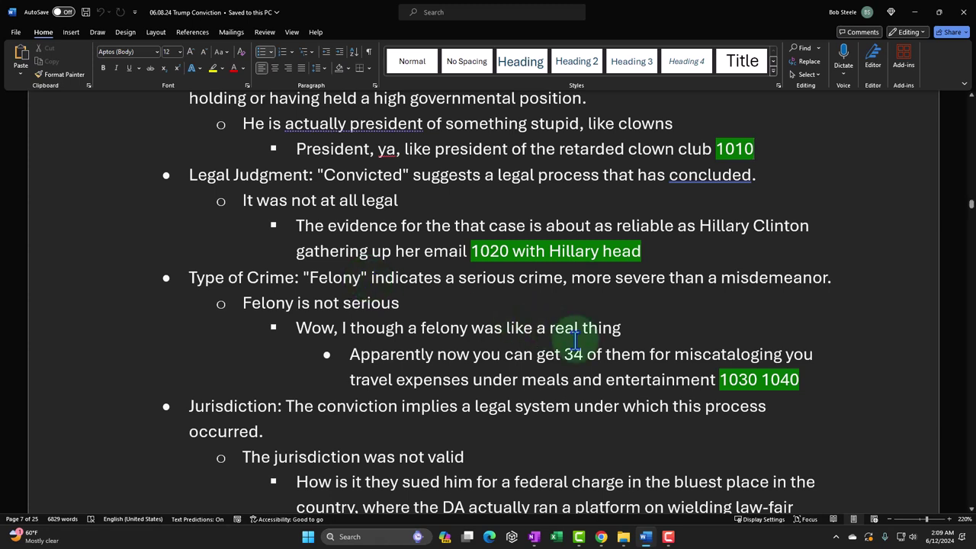
Step: Check the AI Art folder, and examine the ChatGPT prompt and image of the woman politician deleting her email
left_click(624, 537)
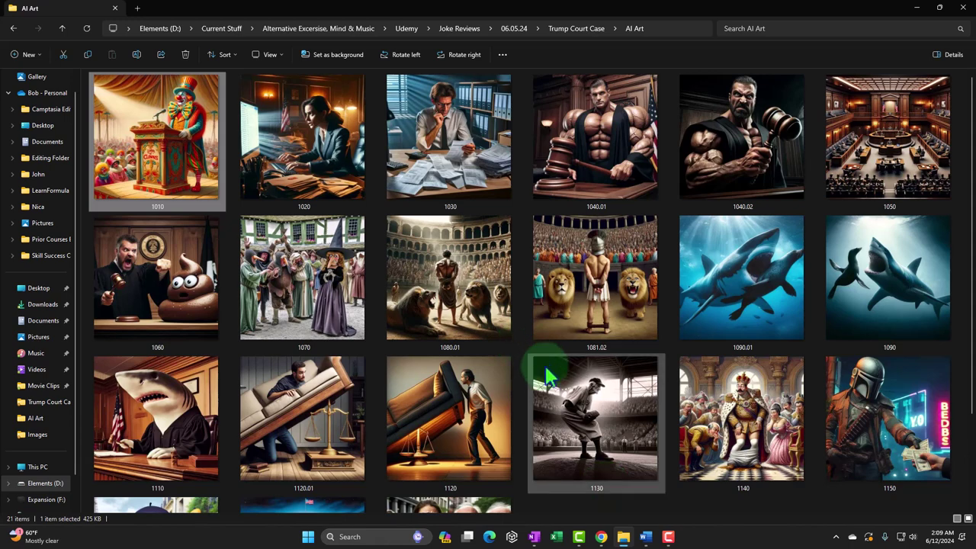
left_click(599, 536)
scroll(203, 298, "down", 3)
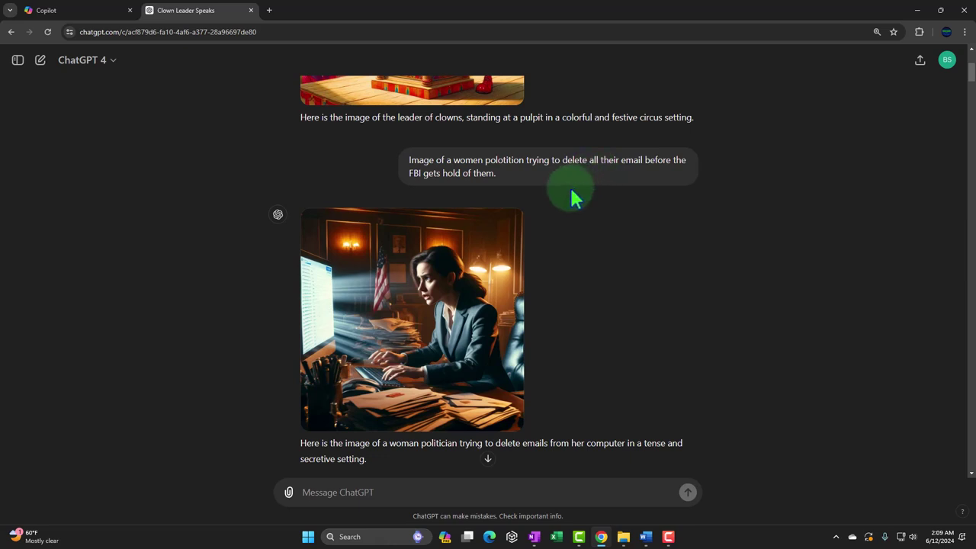
scroll(570, 185, "down", 2)
scroll(552, 217, "up", 1)
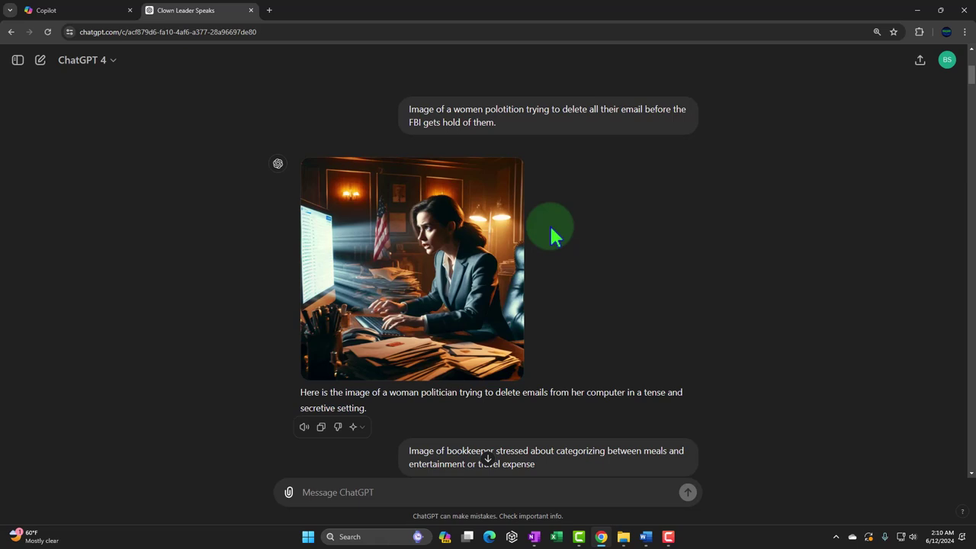
mouse_move(506, 267)
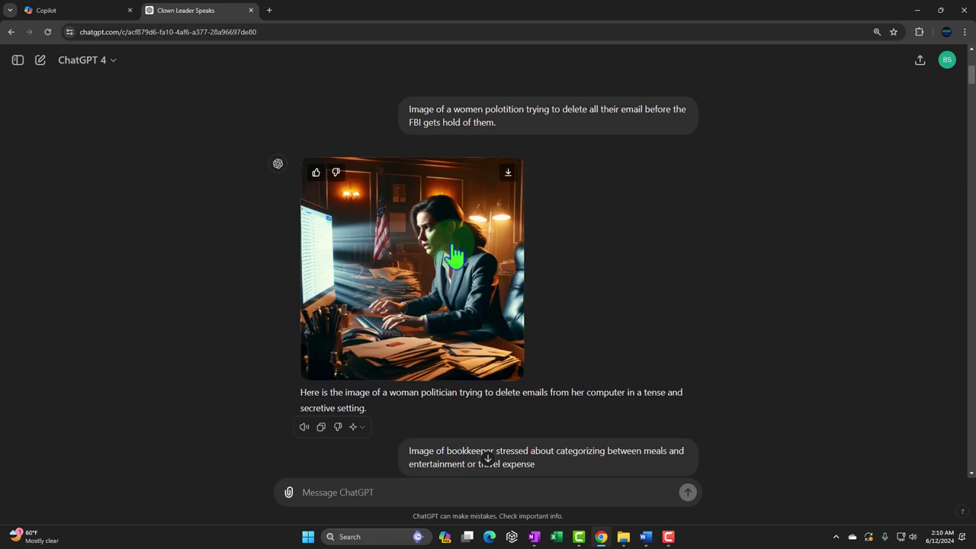
Step: Return to the Word document, select the note "1020 with Hillary head", and view the available highlight colors without applying one
left_click(645, 537)
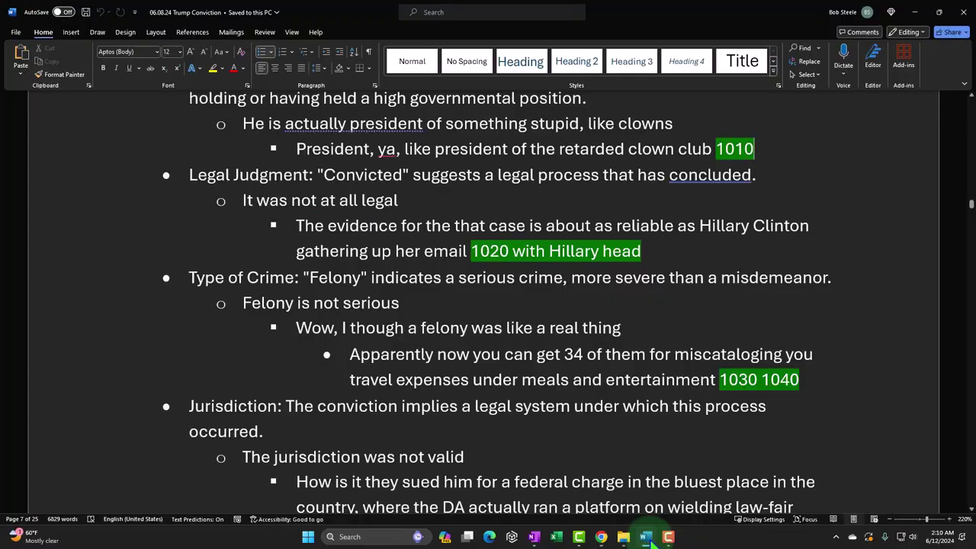
scroll(577, 403, "down", 1)
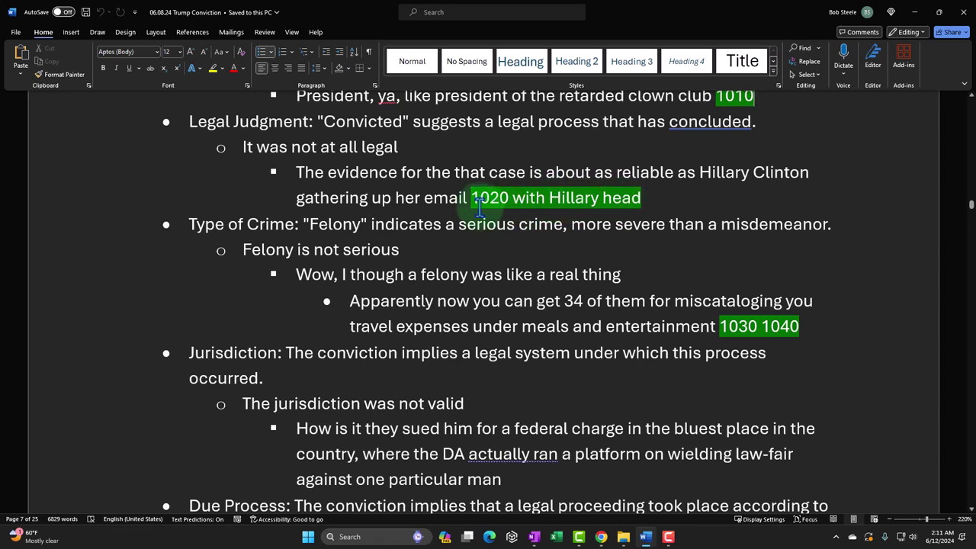
left_click_drag(467, 199, 642, 200)
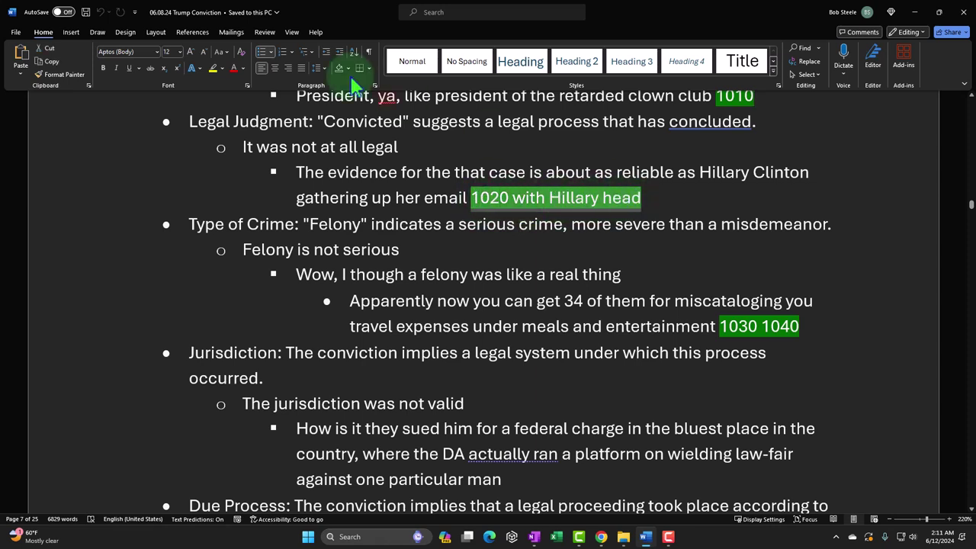
left_click(222, 68)
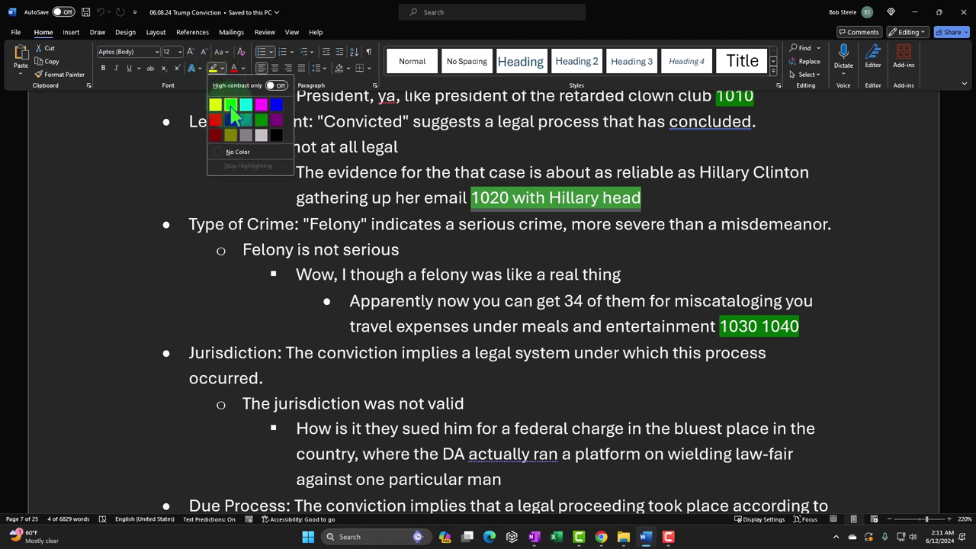
key("Escape")
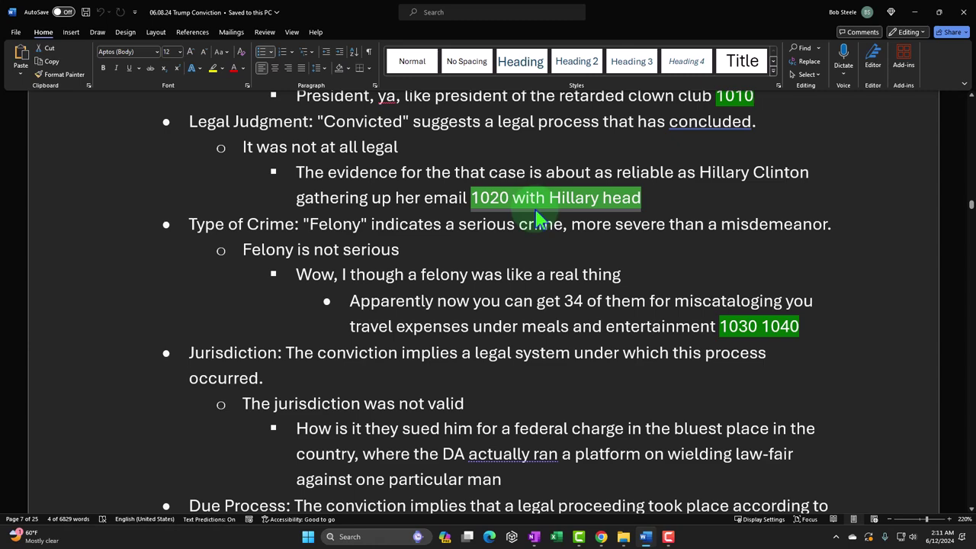
scroll(533, 225, "down", 3)
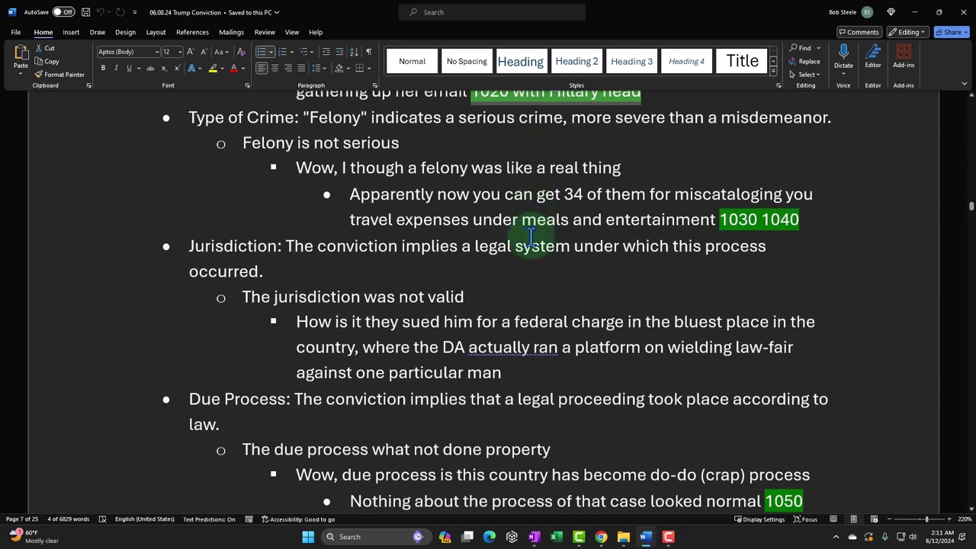
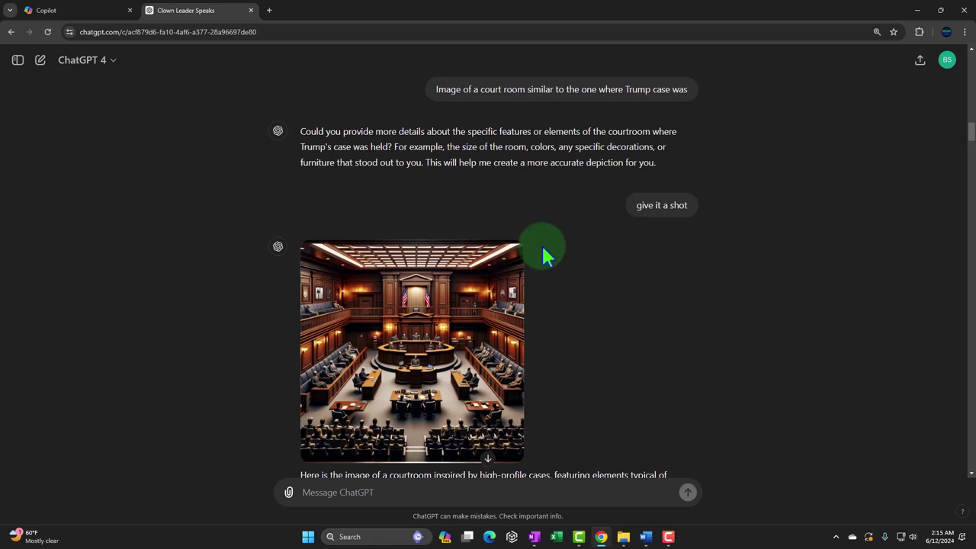
Step: Examine the ChatGPT courtroom prompt, the "give it a shot" reply and the generated courtroom image
scroll(542, 248, "up", 2)
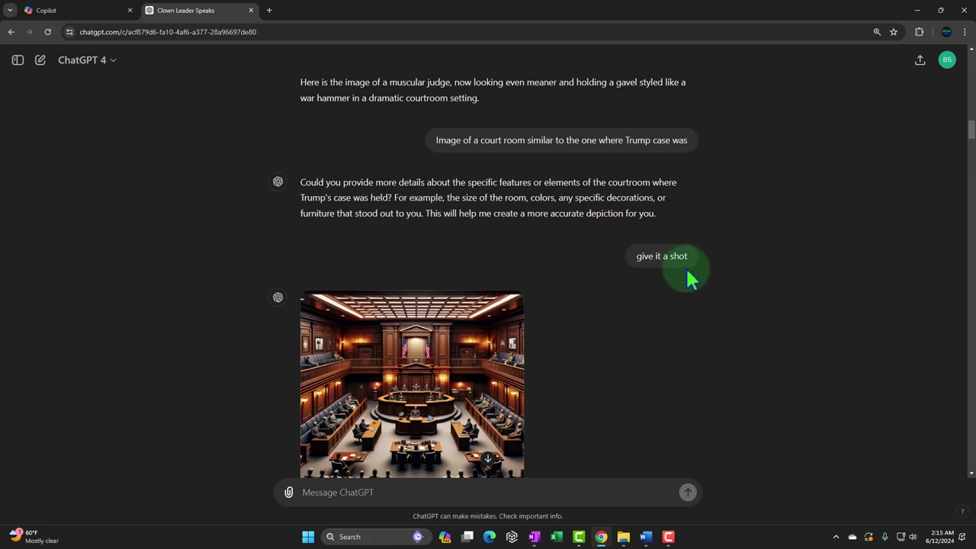
scroll(690, 279, "down", 3)
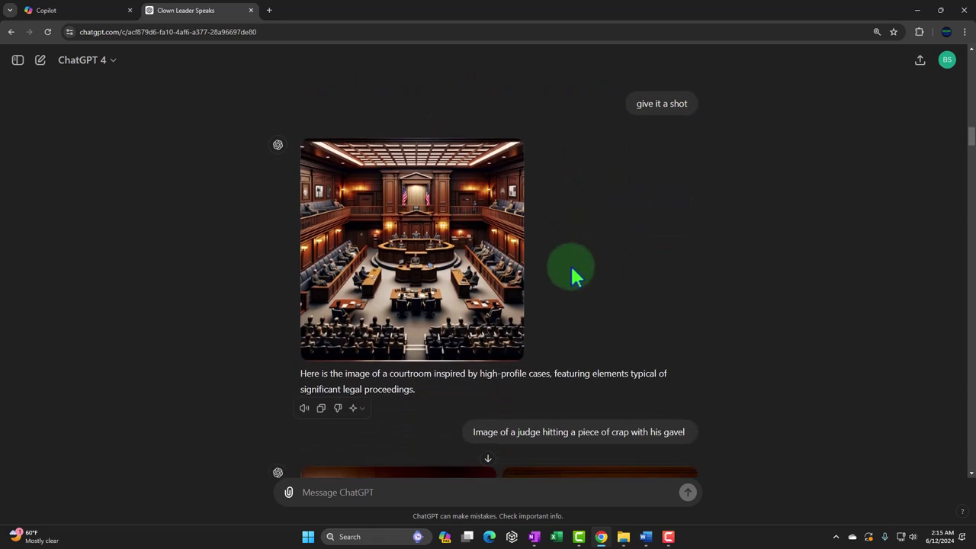
mouse_move(483, 266)
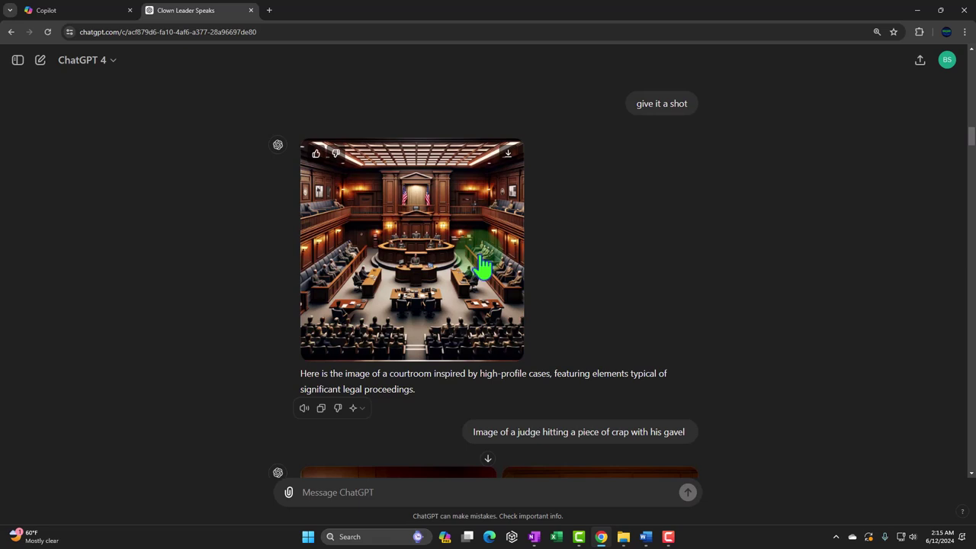
Step: Review the successive ChatGPT images of a judge hitting a piece of crap, through to the Monty Python witch prompt
scroll(233, 260, "down", 3)
scroll(234, 261, "down", 2)
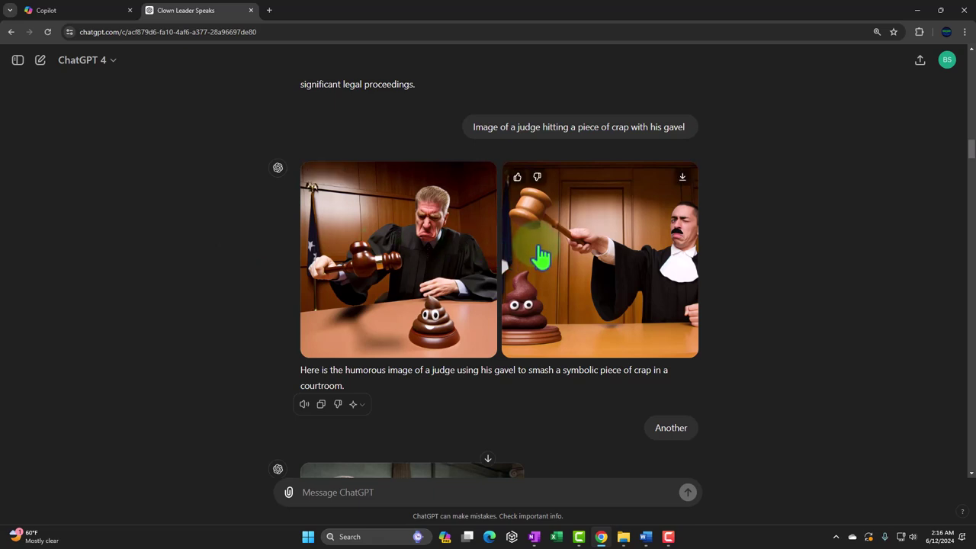
scroll(537, 244, "down", 1)
scroll(616, 329, "down", 2)
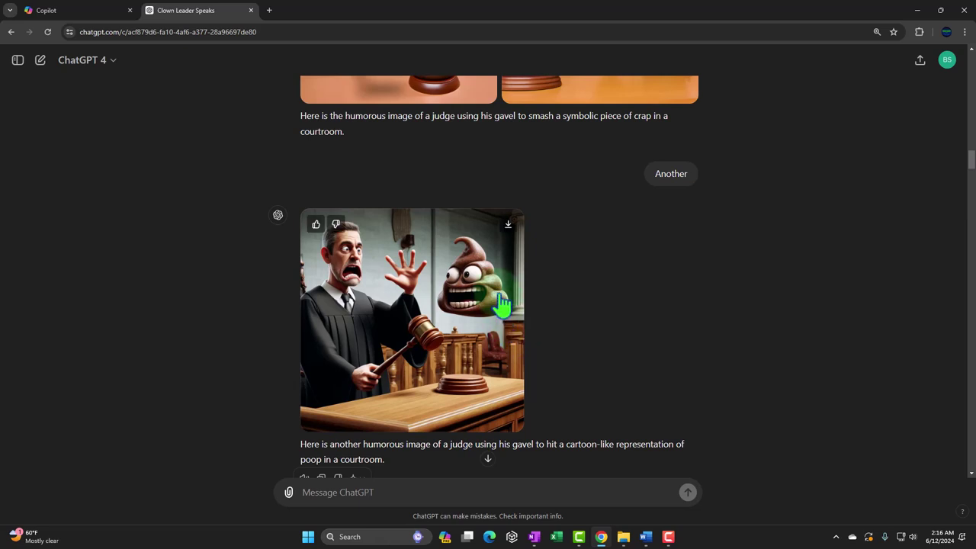
scroll(621, 294, "down", 2)
scroll(620, 294, "down", 3)
scroll(592, 298, "down", 1)
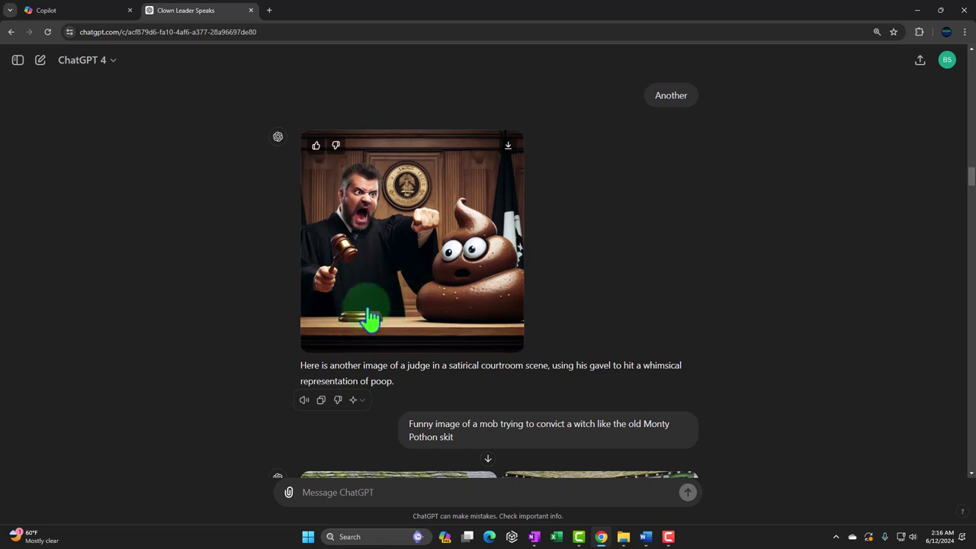
scroll(370, 320, "down", 2)
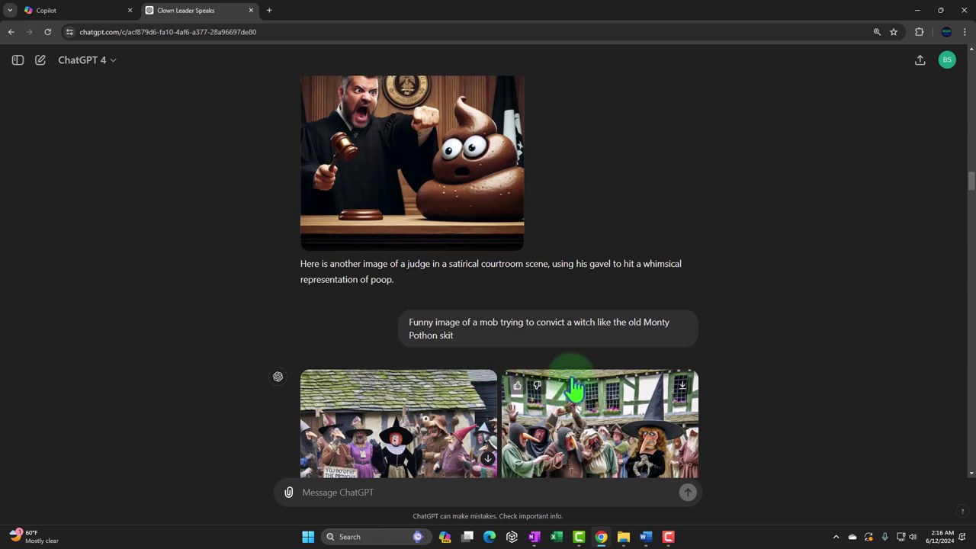
scroll(594, 427, "up", 1)
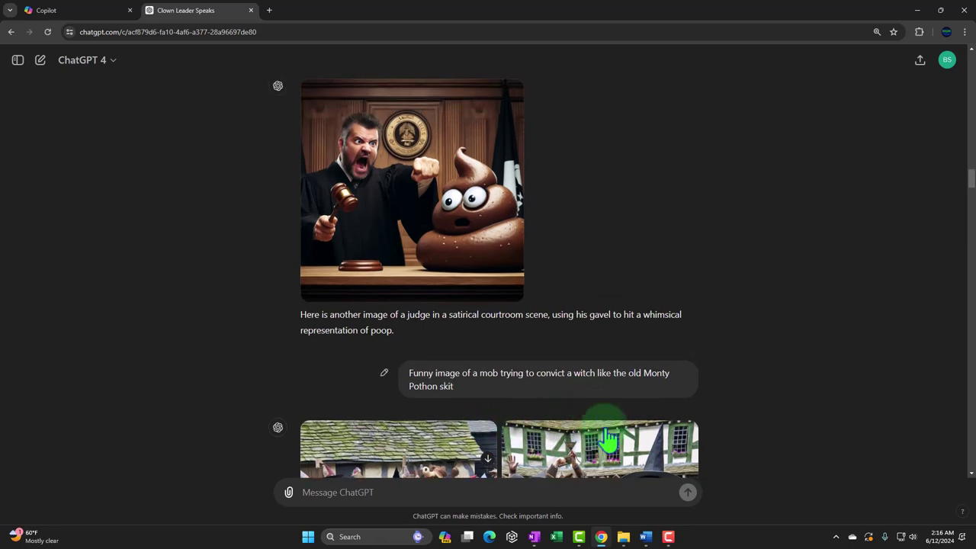
Step: Switch to the AI Art folder in File Explorer and select courtroom image 1050 and judge image 1060 in turn
left_click(623, 536)
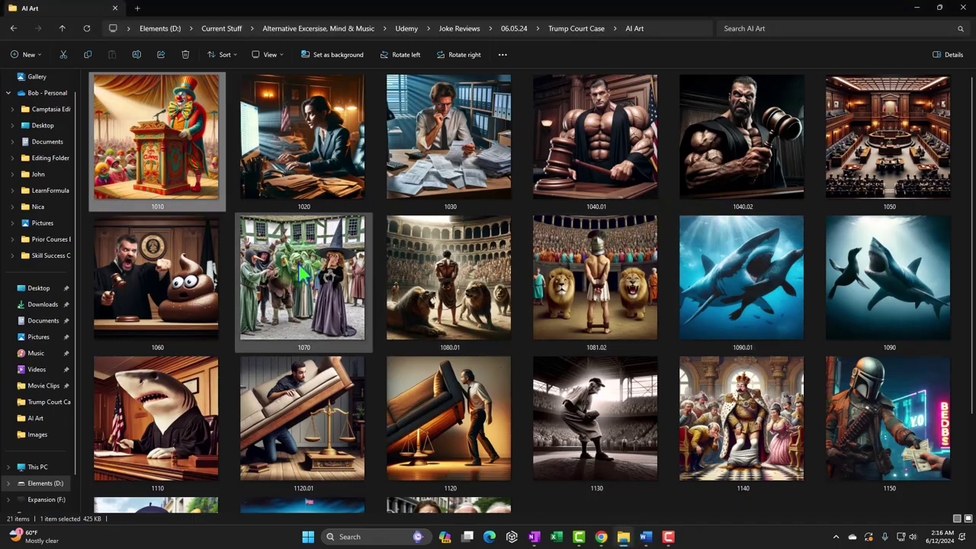
left_click(866, 172)
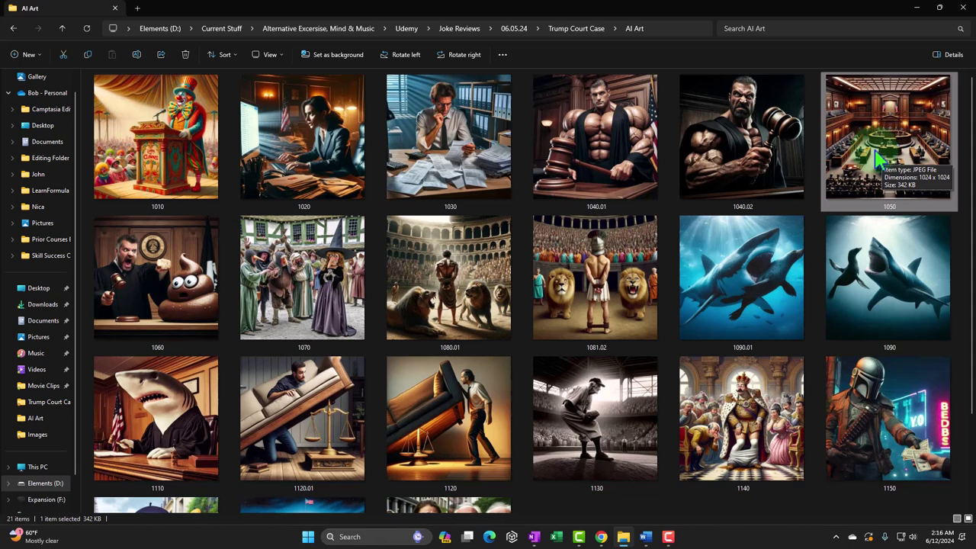
left_click(206, 271)
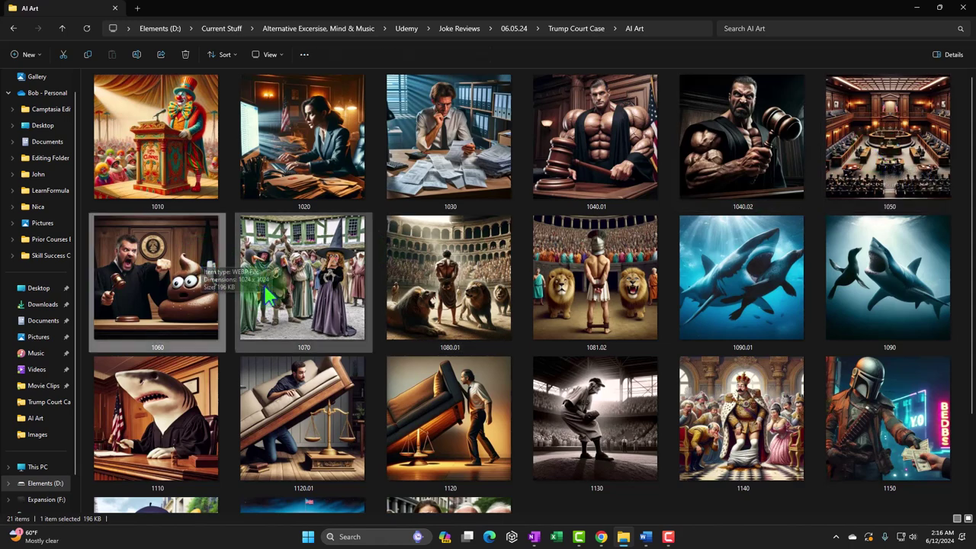
Step: Switch to the Word document and read from references 1050 and 1060 to the witch joke, placing the cursor after 1070
left_click_drag(645, 537, 684, 546)
left_click(668, 537)
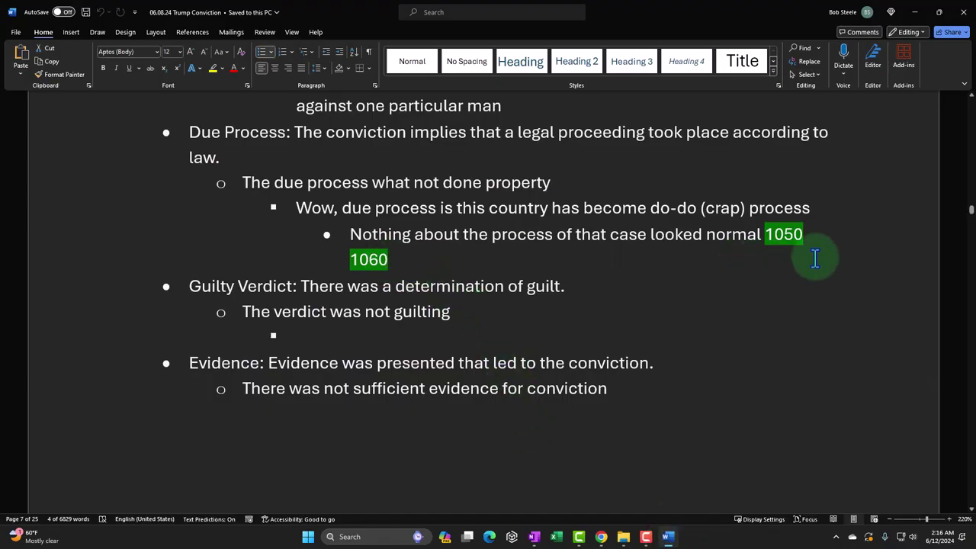
scroll(773, 252, "down", 6)
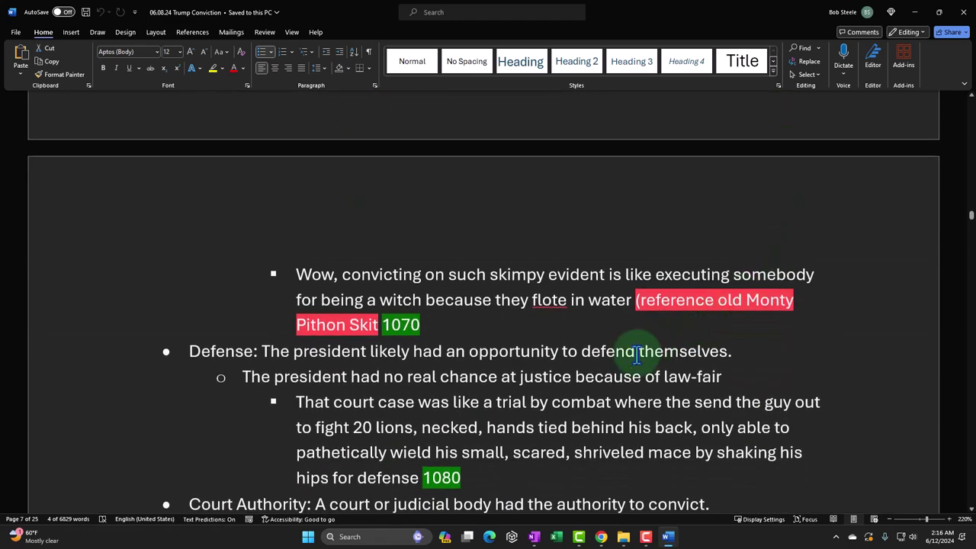
scroll(615, 356, "up", 4)
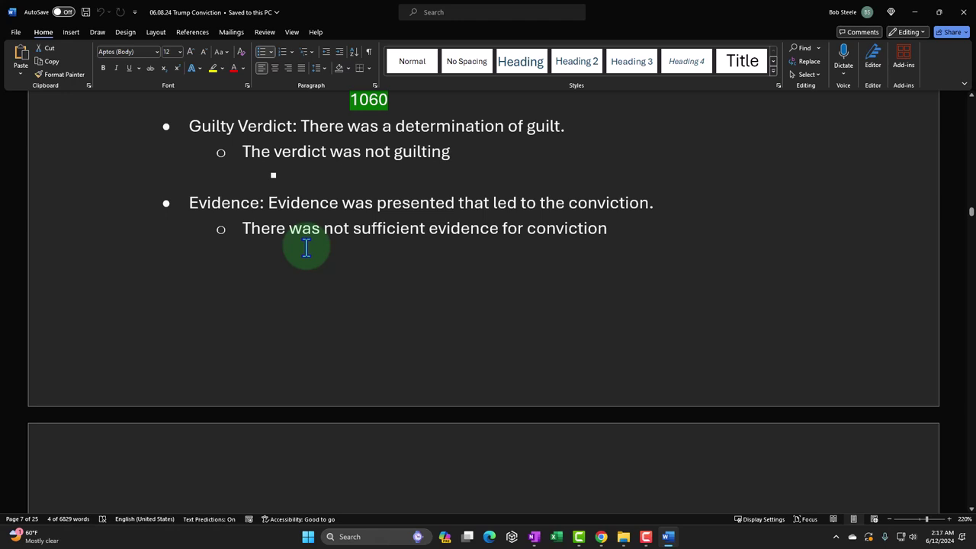
scroll(306, 247, "down", 5)
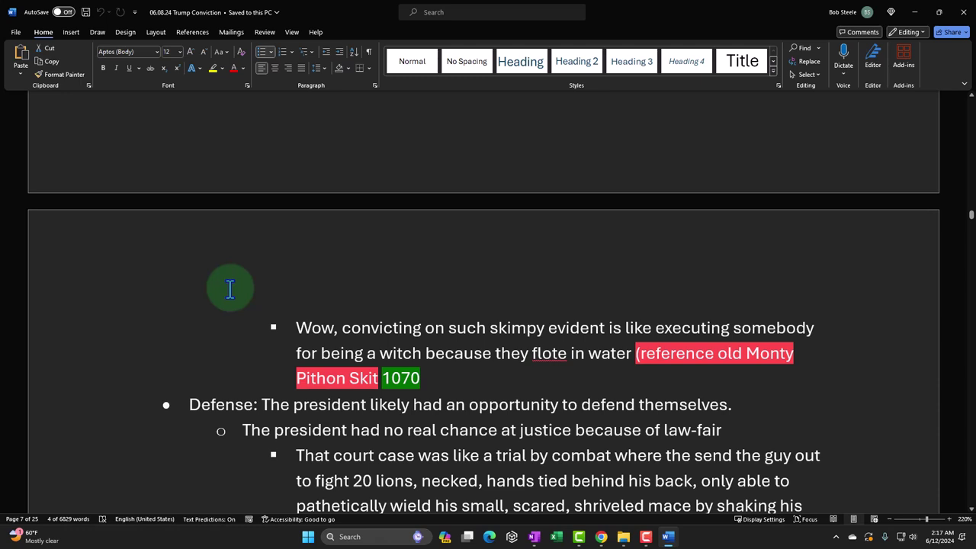
scroll(230, 288, "down", 1)
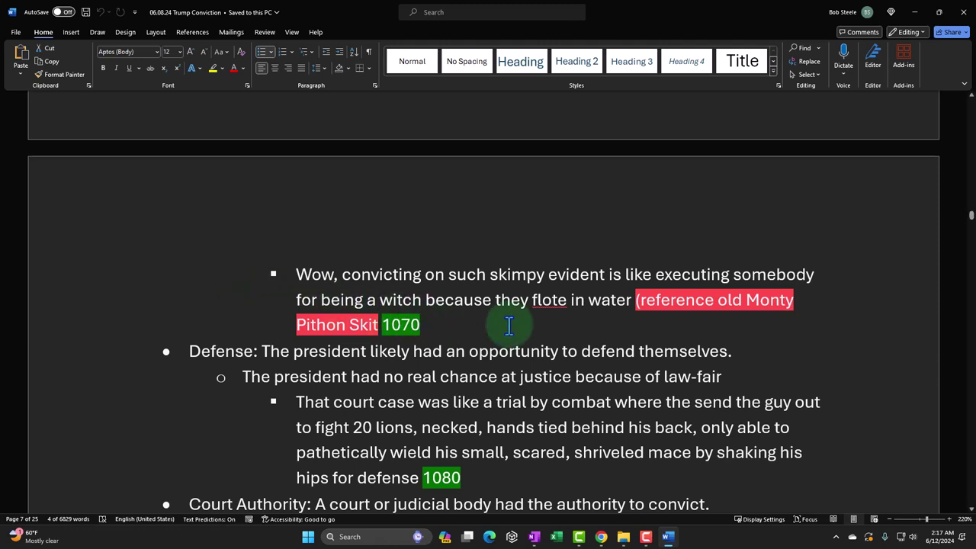
left_click(645, 299)
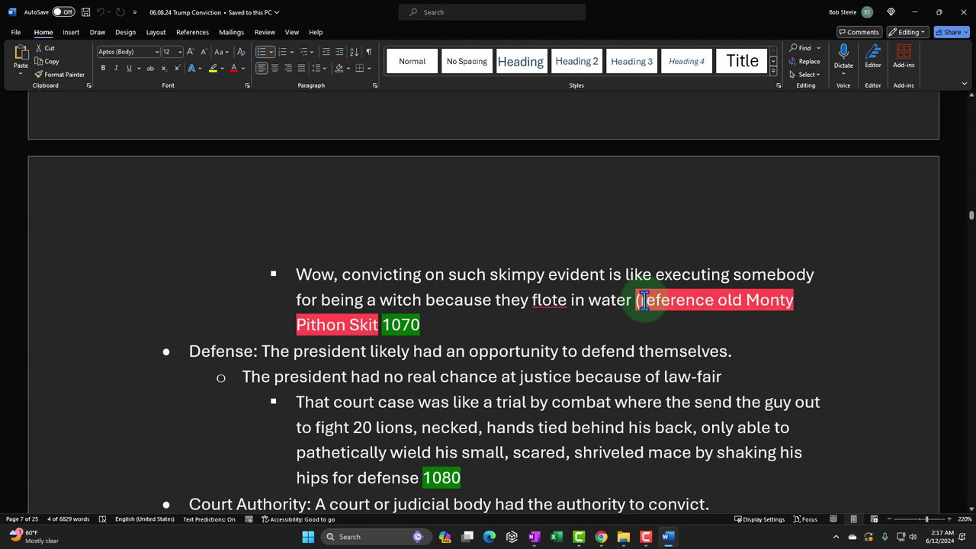
left_click(464, 324)
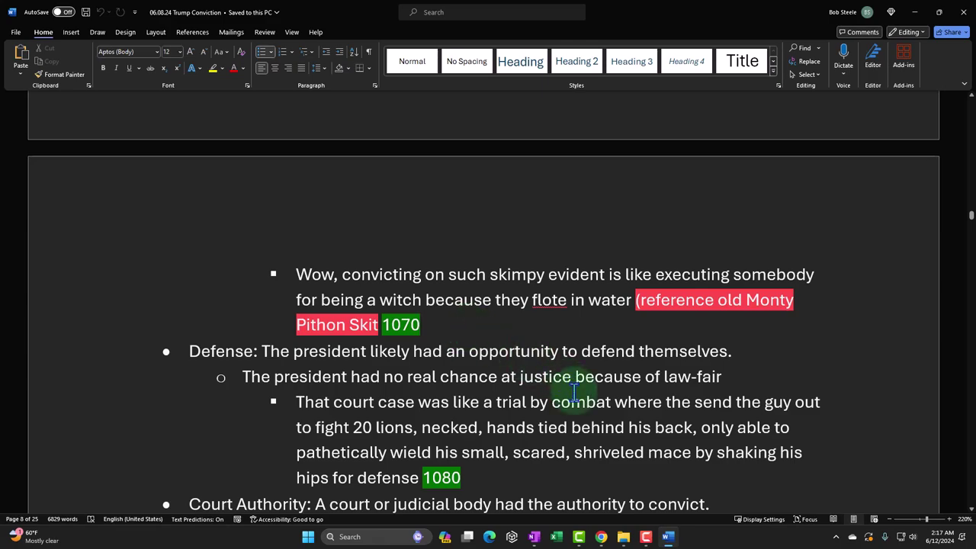
Step: Switch to ChatGPT and examine the Monty Python witch prompt, enlarging its second image and closing the enlarged view
left_click(623, 537)
left_click(624, 536)
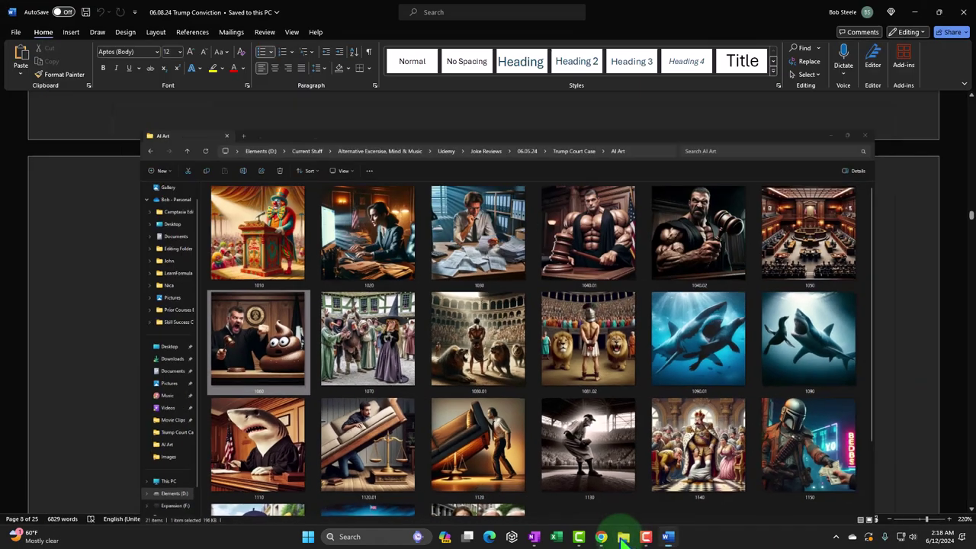
left_click(601, 537)
scroll(355, 351, "down", 1)
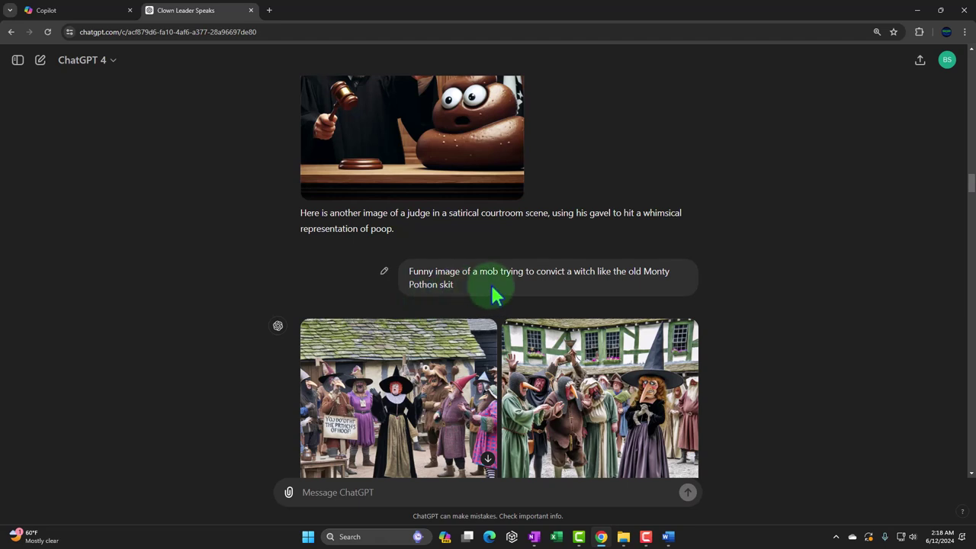
scroll(492, 289, "down", 2)
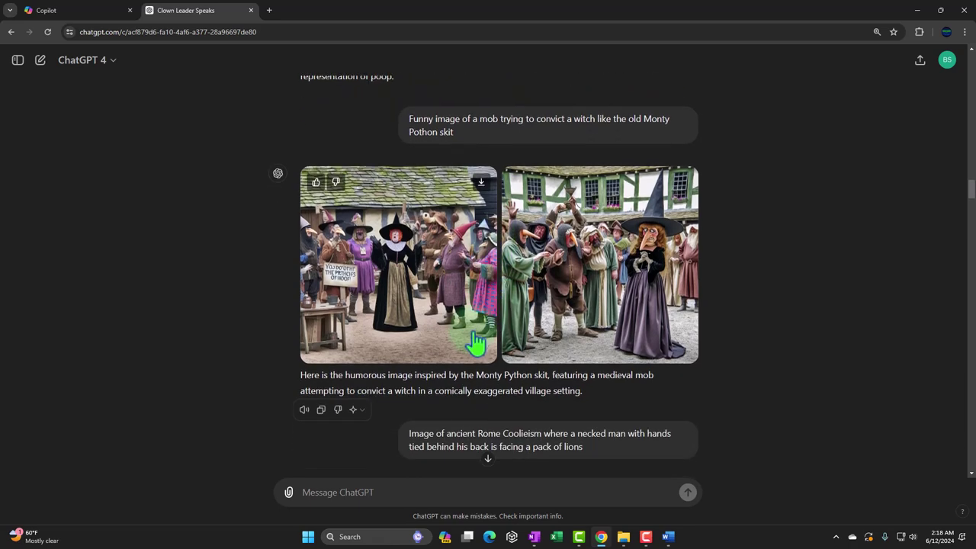
left_click(597, 309)
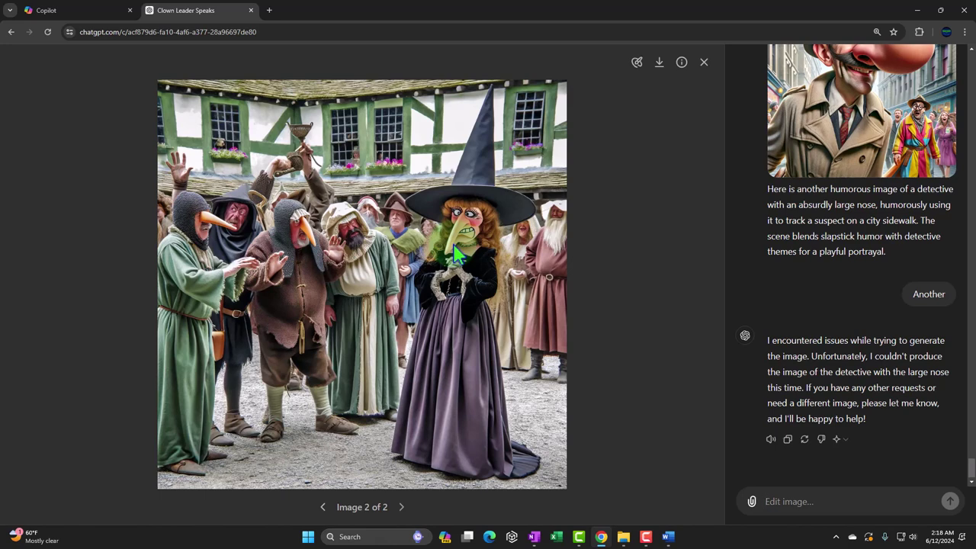
left_click(705, 63)
Step: Switch to the AI Art folder in File Explorer and select witch image 1070
left_click(627, 540)
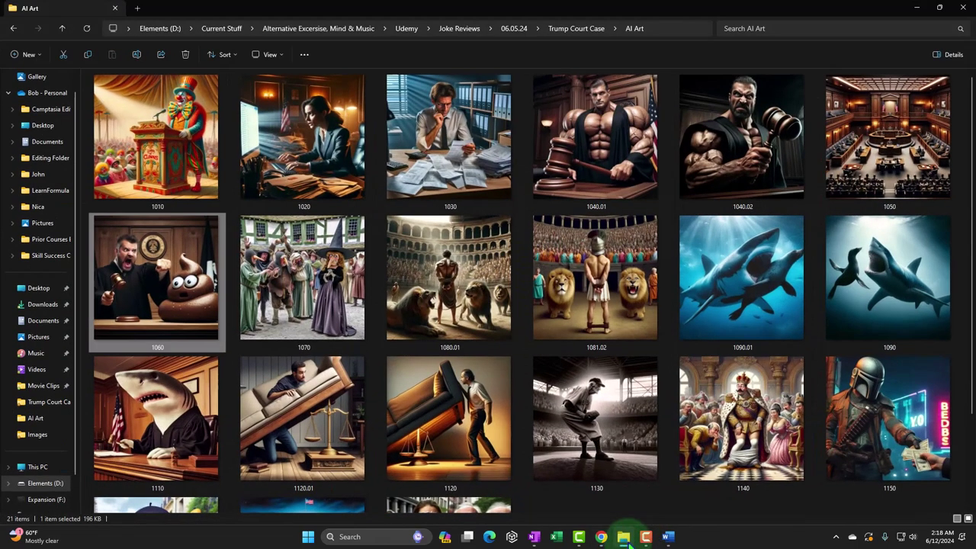
left_click(305, 316)
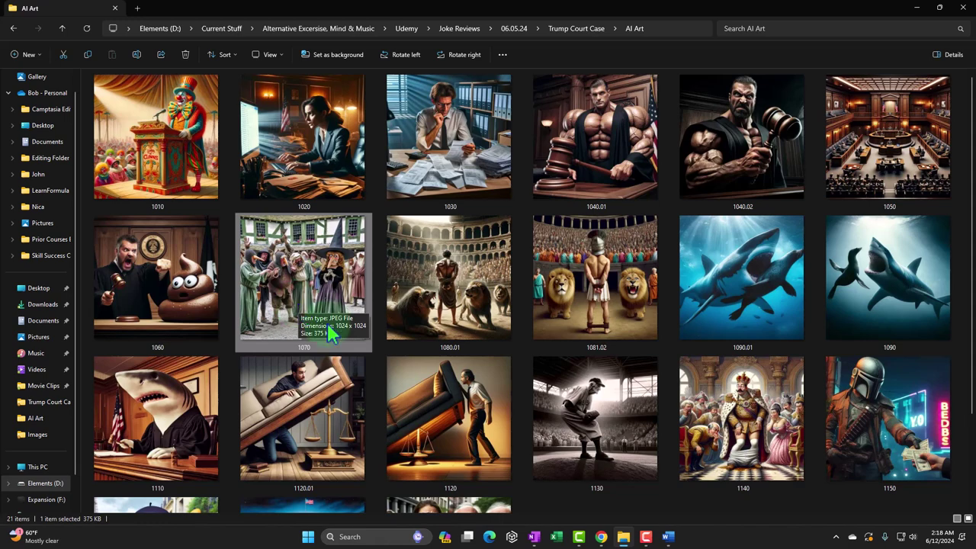
left_click_drag(623, 537, 694, 543)
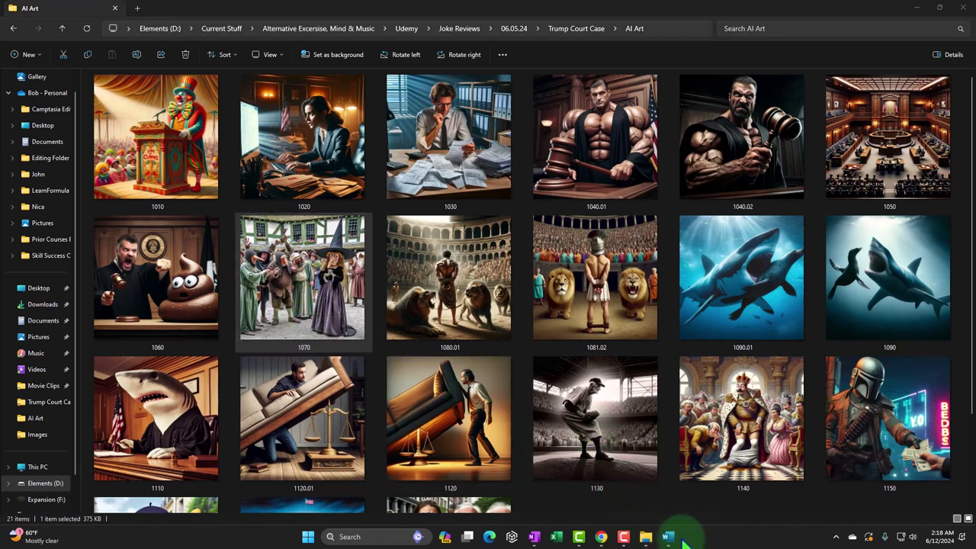
Step: Switch to the Word document and read from the 1070 witch joke to the trial by combat joke, reference 1080
left_click(671, 538)
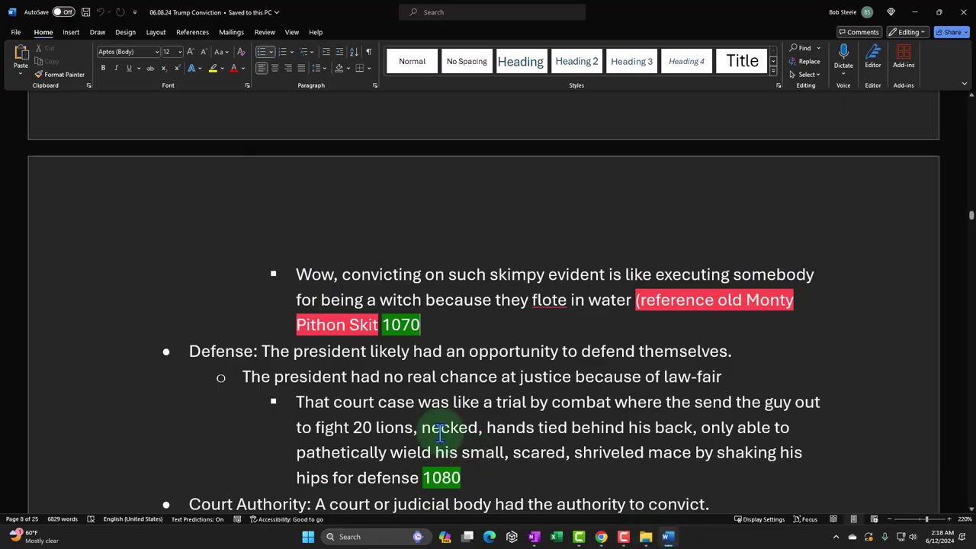
scroll(440, 433, "down", 3)
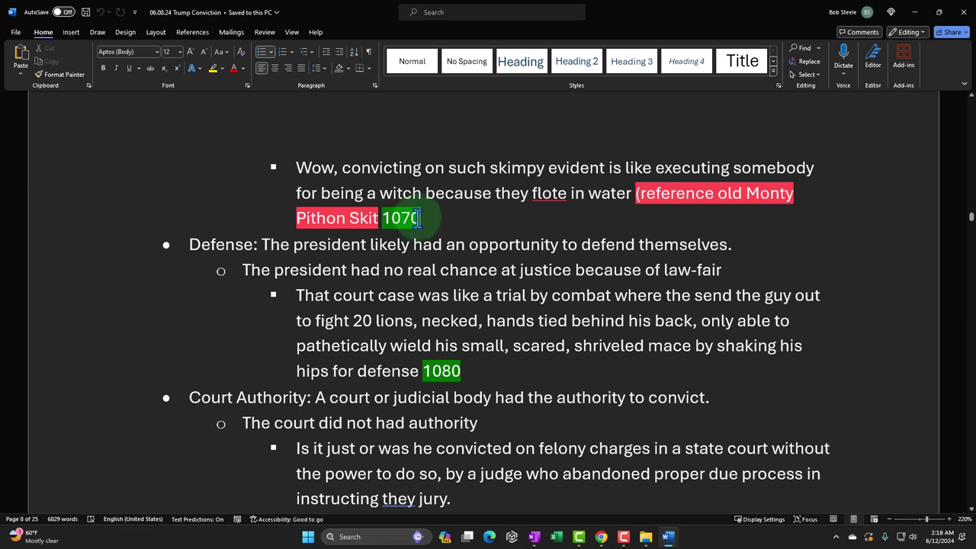
scroll(418, 218, "down", 1)
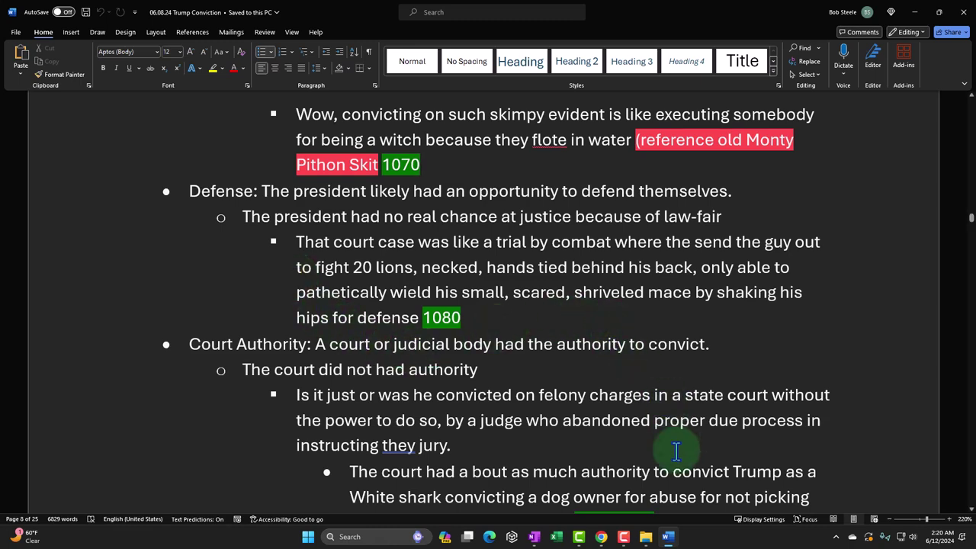
Step: Switch to ChatGPT and examine the ancient Rome prompt about a bound man facing lions and its first image
left_click(673, 538)
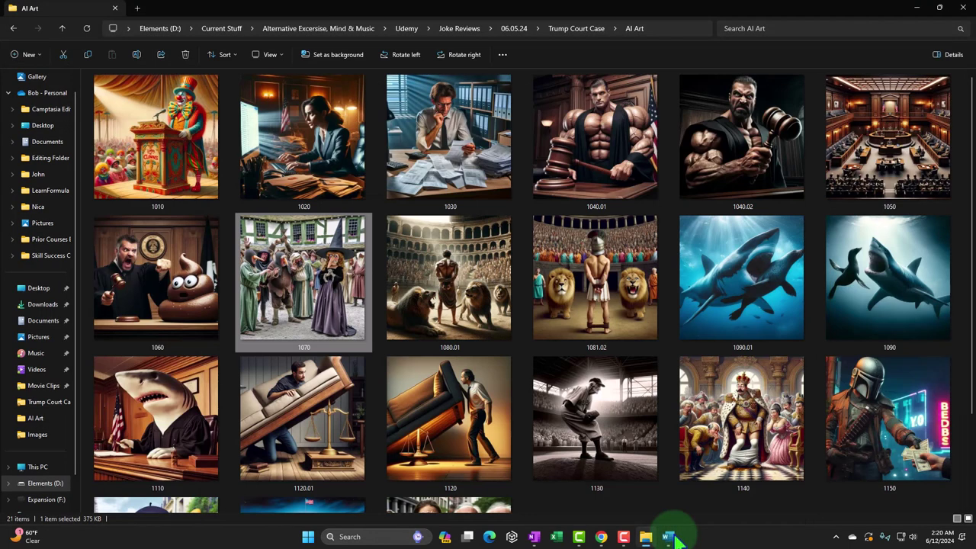
left_click(671, 537)
left_click(601, 536)
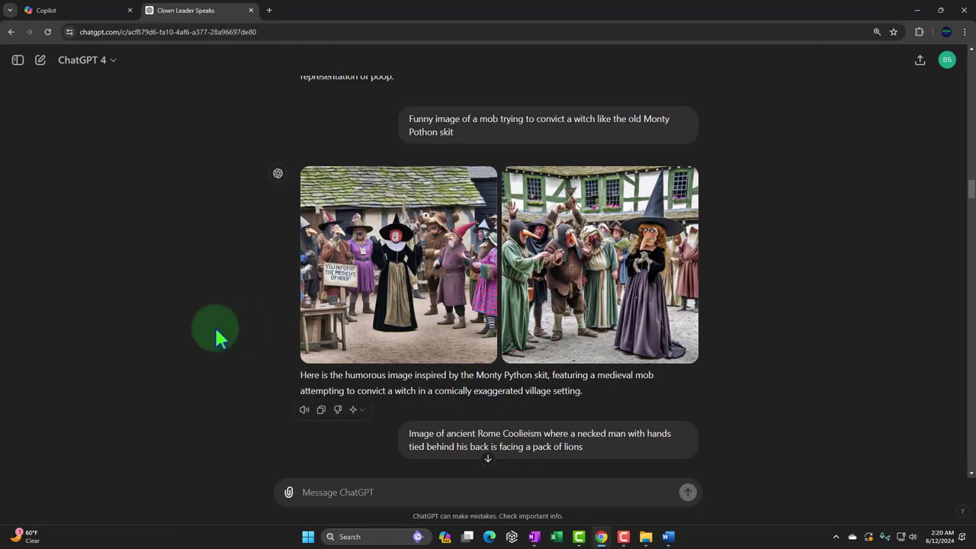
scroll(201, 322, "down", 4)
scroll(201, 321, "down", 1)
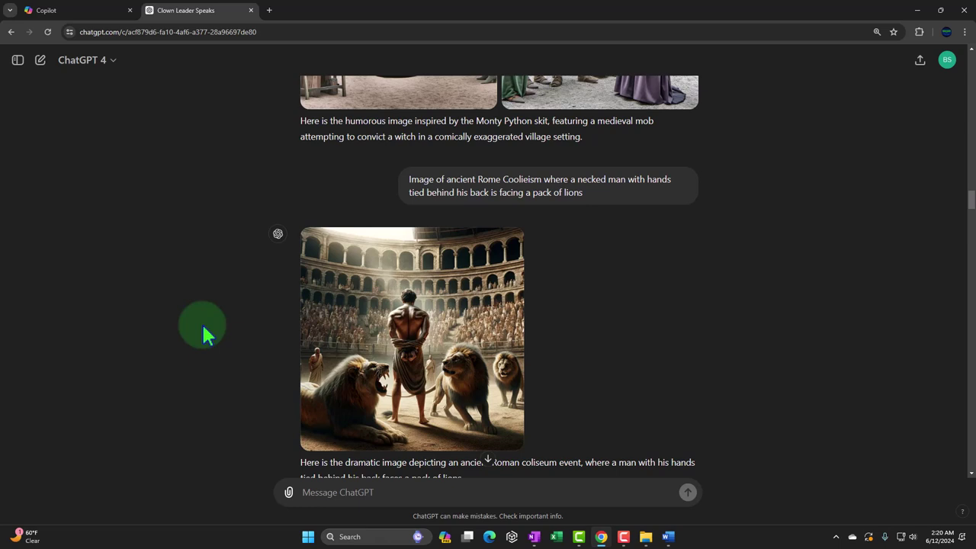
scroll(201, 322, "down", 1)
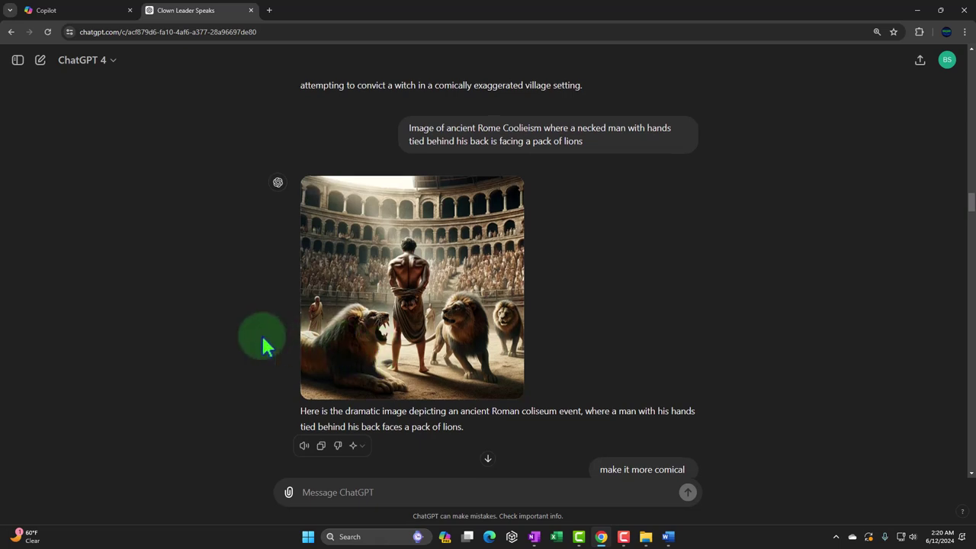
Step: View the "make it more comical" coliseum image enlarged, close it, and compare it with the saved images in the AI Art folder
scroll(262, 341, "down", 3)
scroll(262, 341, "down", 1)
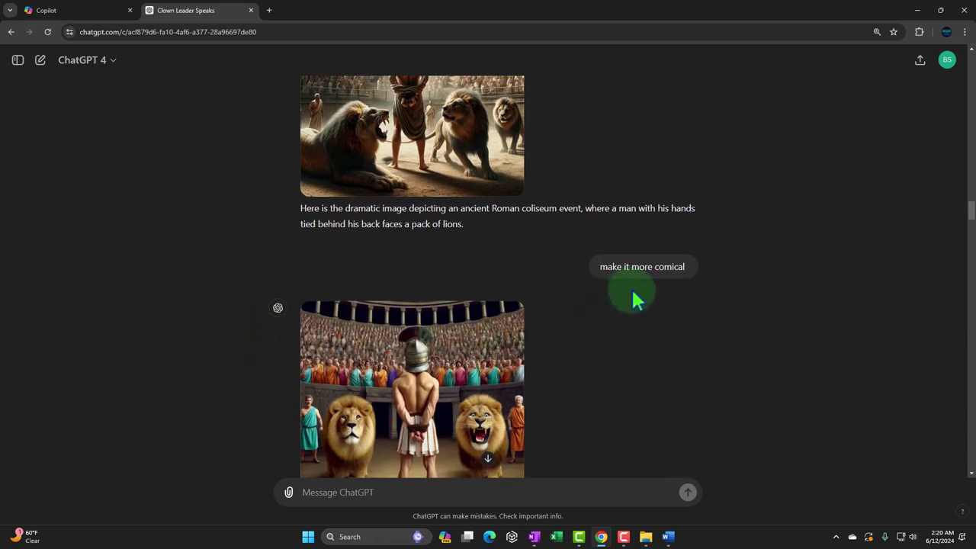
scroll(636, 299, "down", 2)
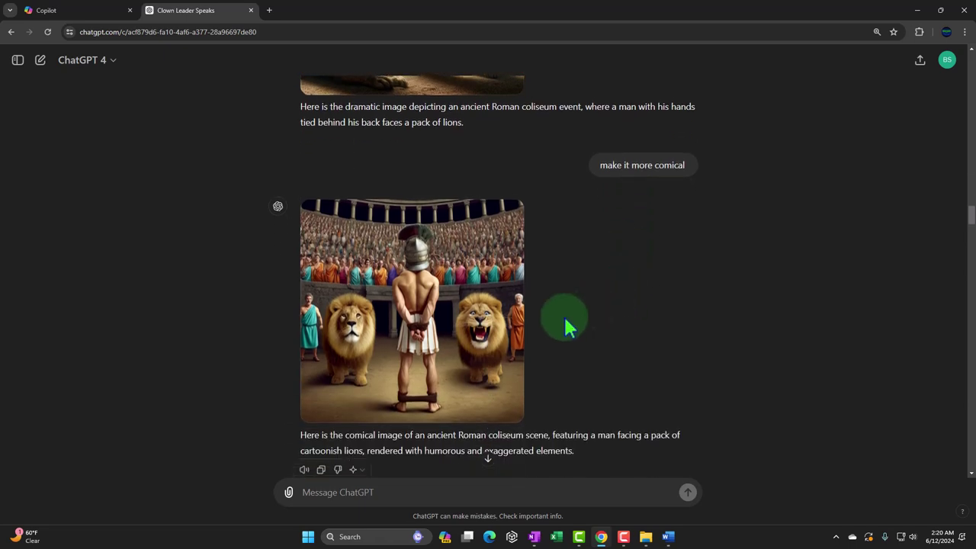
left_click(496, 343)
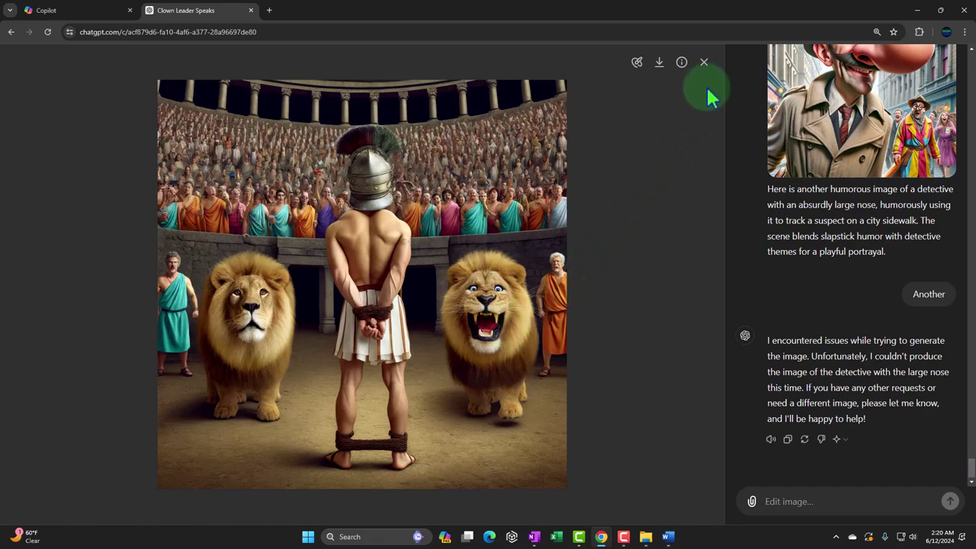
left_click(704, 63)
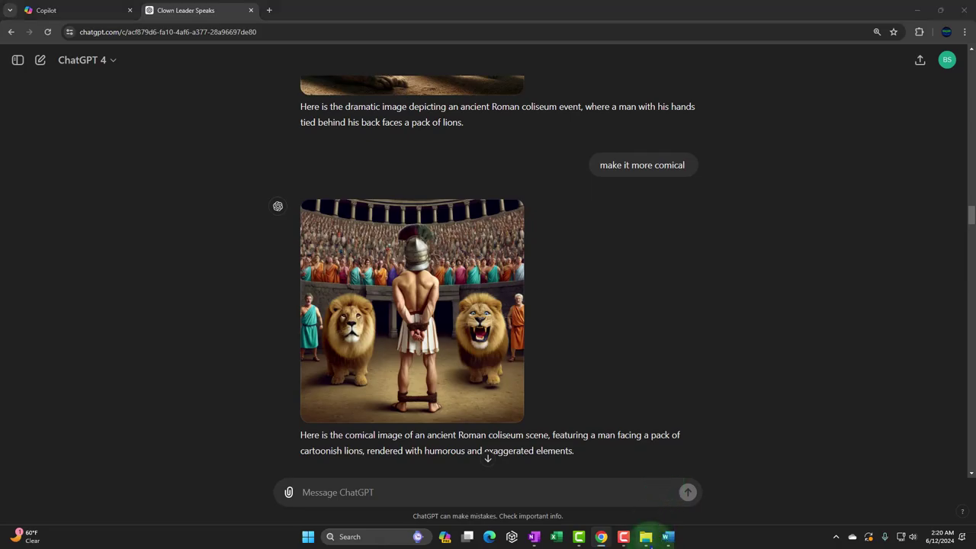
left_click(646, 536)
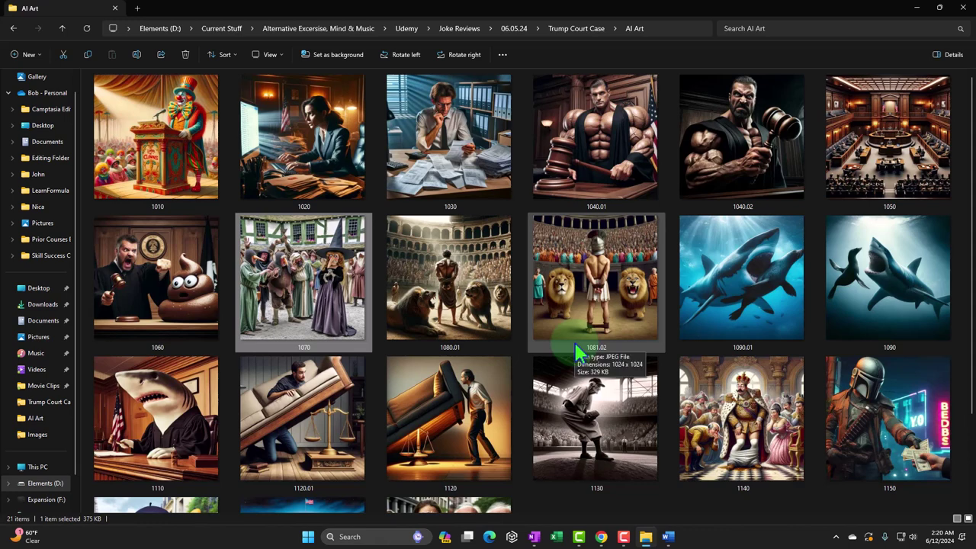
Step: Switch to the Word document and select the trial by combat joke text before reference 1080
left_click(667, 536)
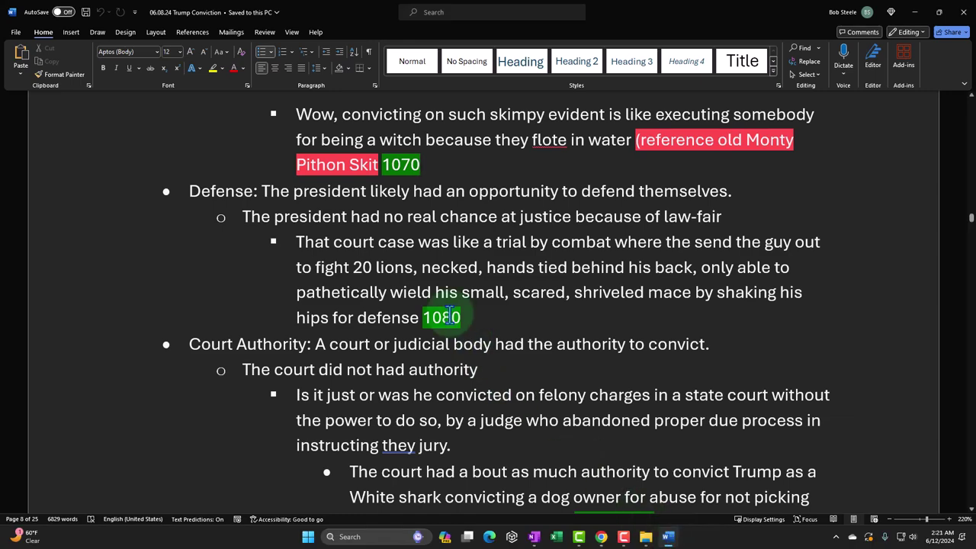
scroll(450, 317, "down", 2)
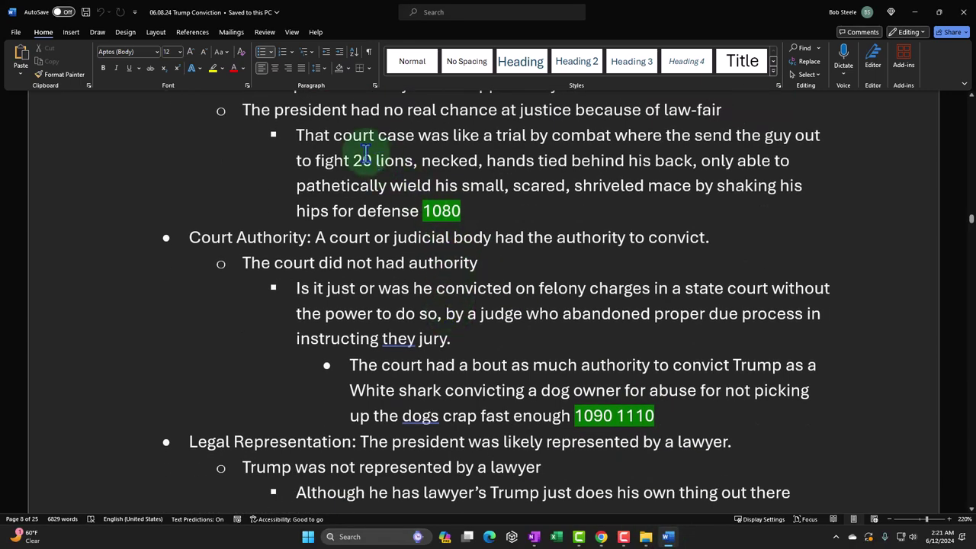
left_click_drag(296, 135, 402, 220)
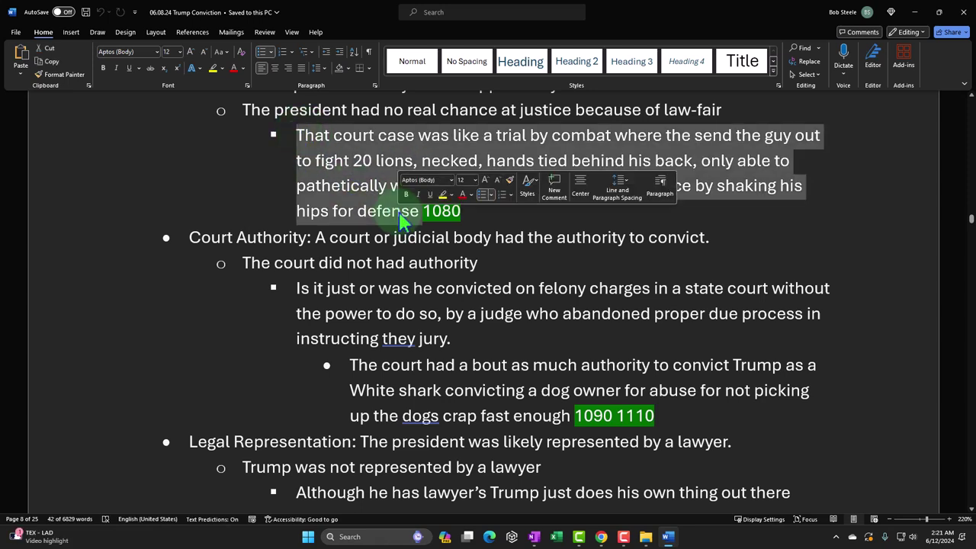
scroll(402, 220, "down", 1)
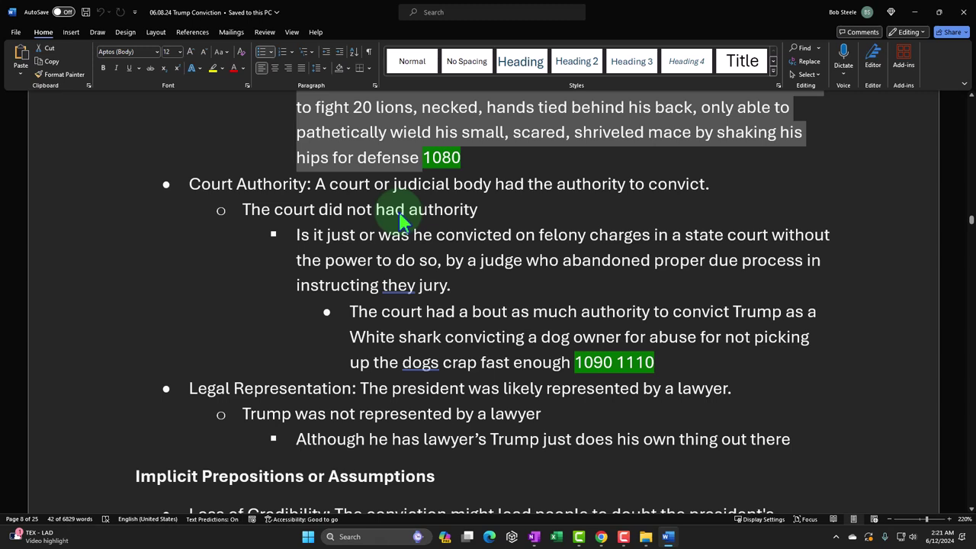
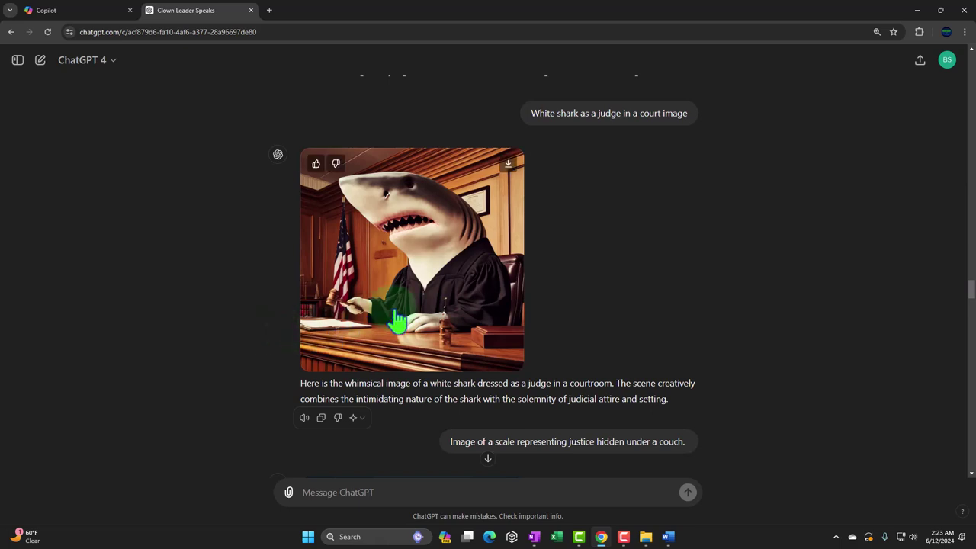
Step: Switch to the AI Art folder and select shark images 1090.01 and 1090 and shark judge image 1110 in turn
left_click(645, 537)
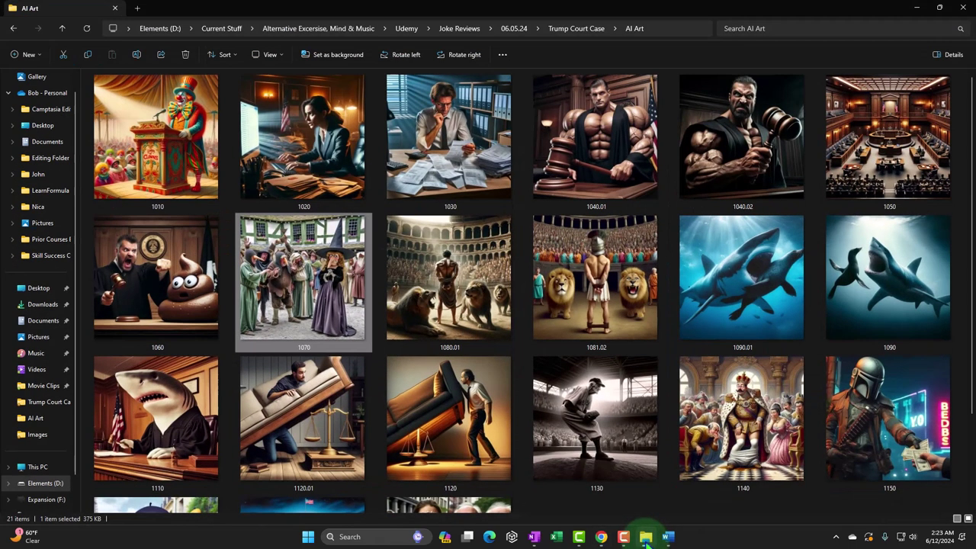
left_click(741, 283)
left_click(854, 271)
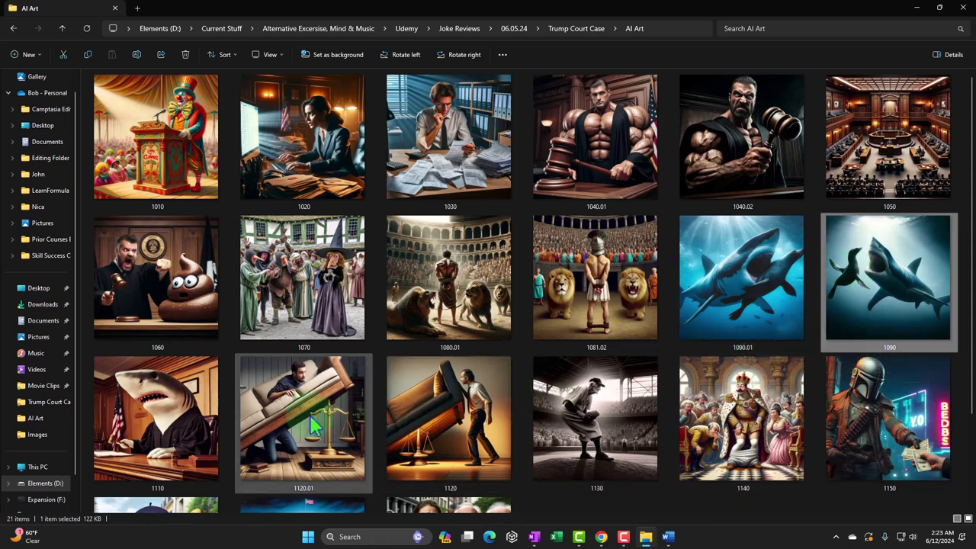
left_click(168, 430)
scroll(168, 430, "down", 2)
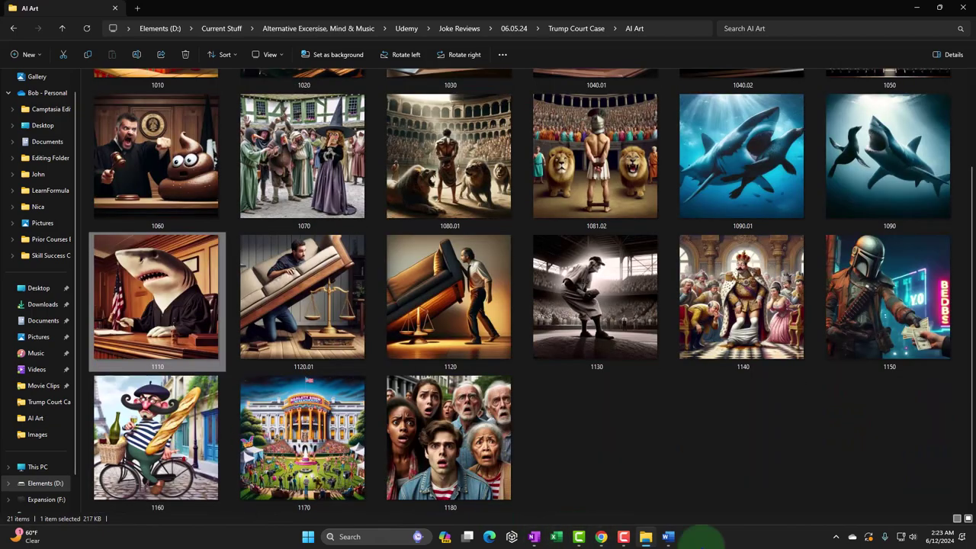
Step: Switch to the Word document, read from references 1090 and 1110 to 1120, and select "doubt" in the Loss of Credibility bullet
left_click(668, 536)
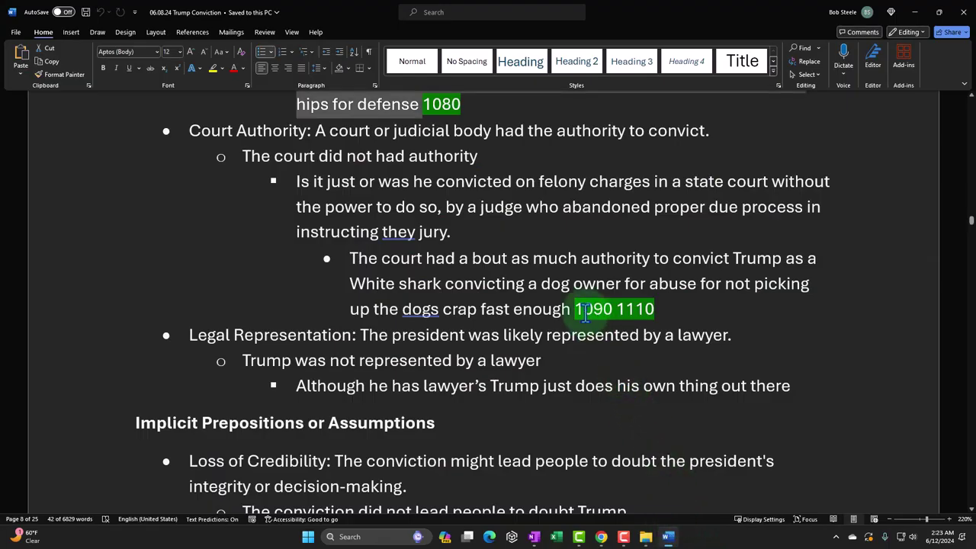
left_click(623, 309)
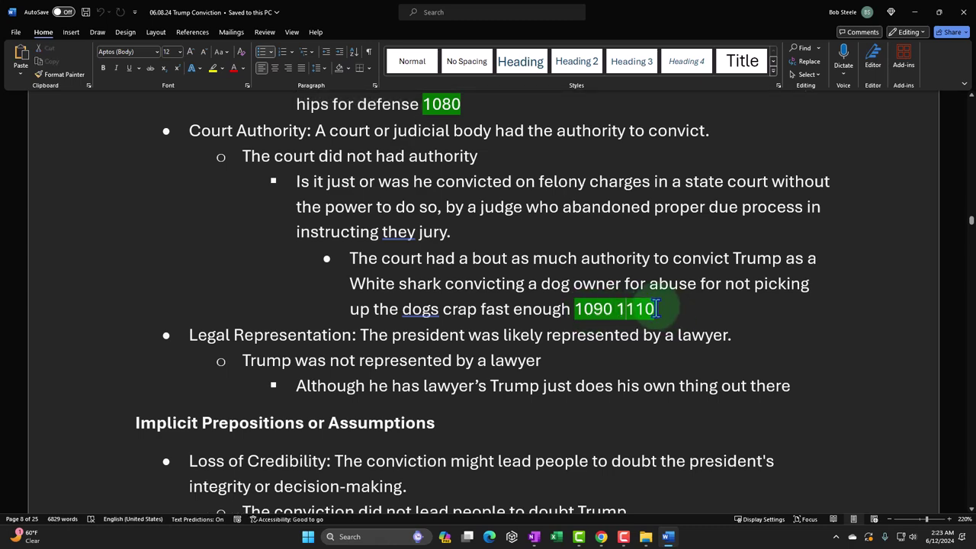
scroll(656, 308, "down", 2)
scroll(656, 308, "down", 3)
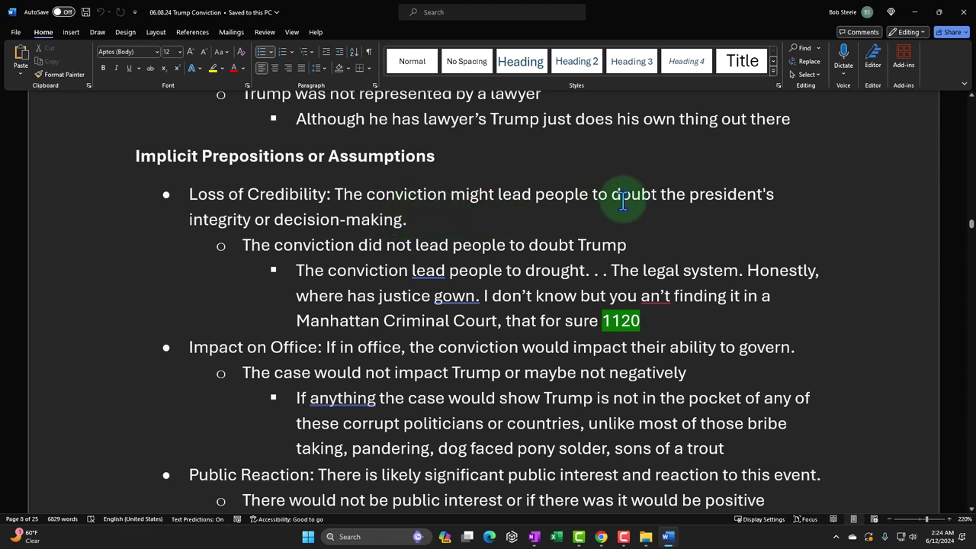
left_click_drag(612, 194, 656, 195)
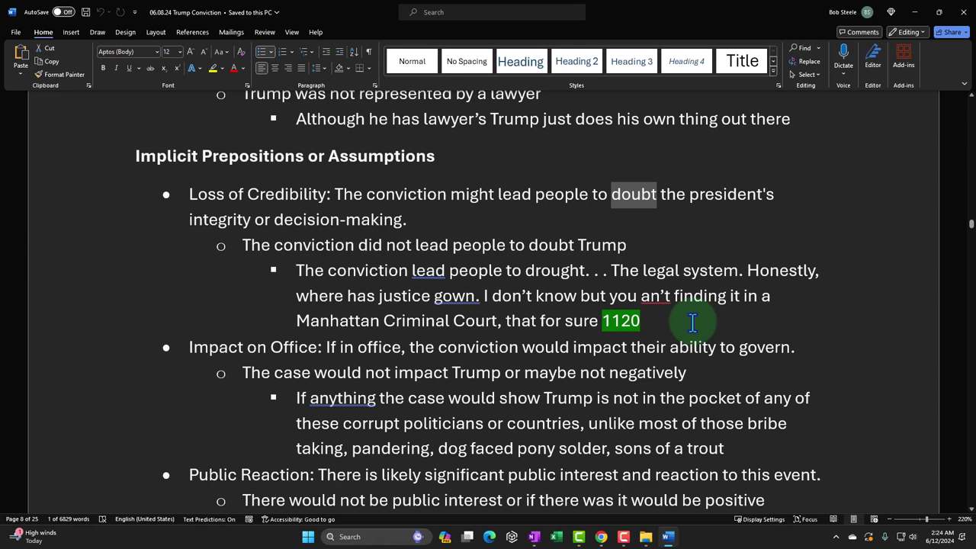
Step: Select couch image 1120.01 in the AI Art folder, and examine ChatGPT's prompt and image of a justice scale hidden under a couch
left_click(645, 536)
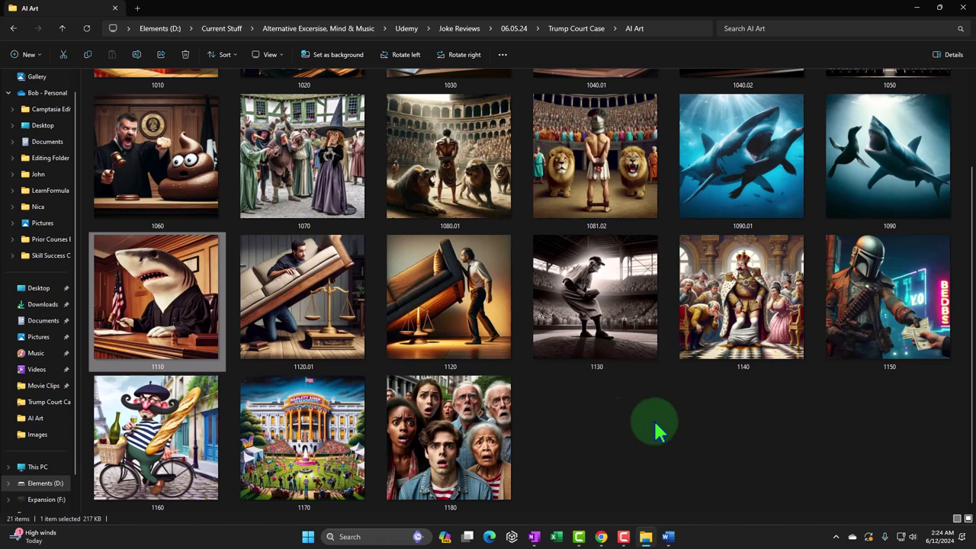
left_click(353, 347)
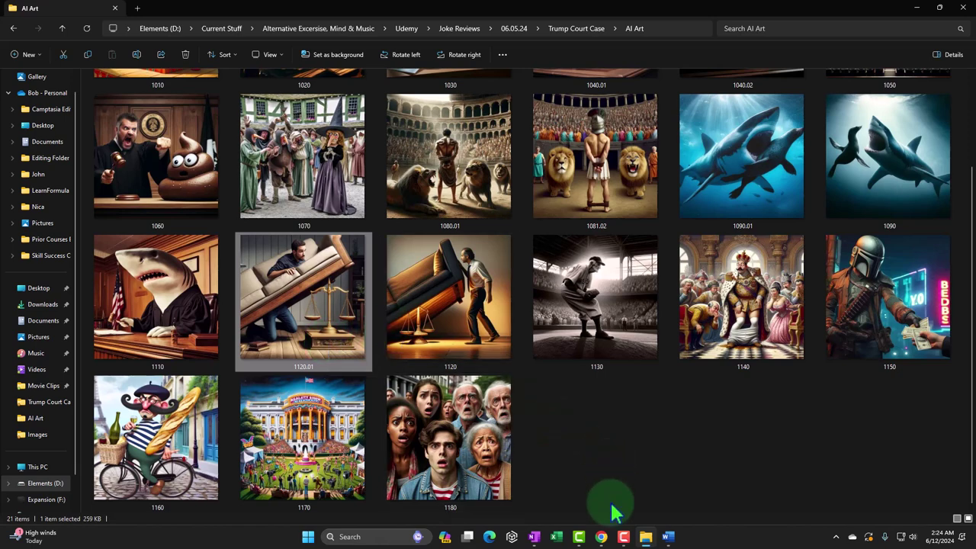
left_click(601, 536)
scroll(252, 316, "down", 4)
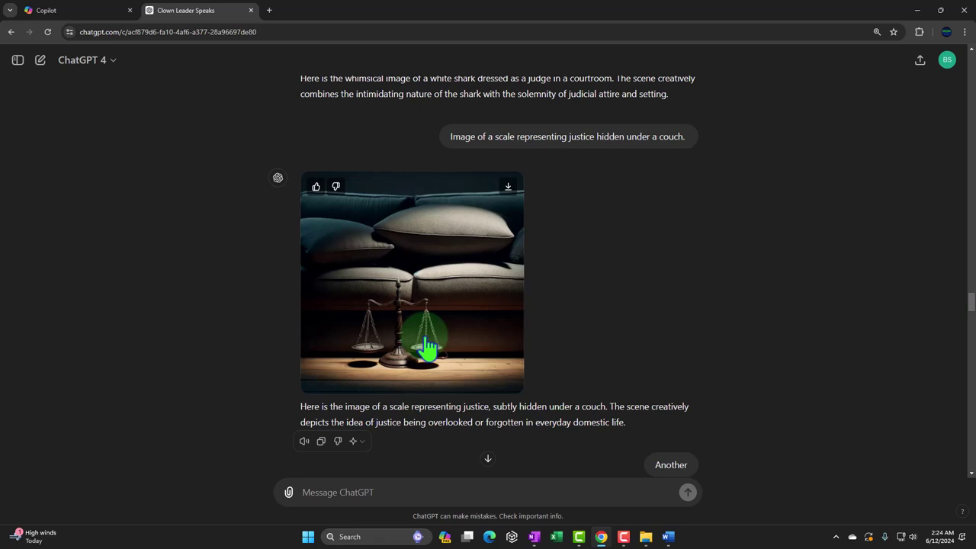
scroll(423, 321, "up", 1)
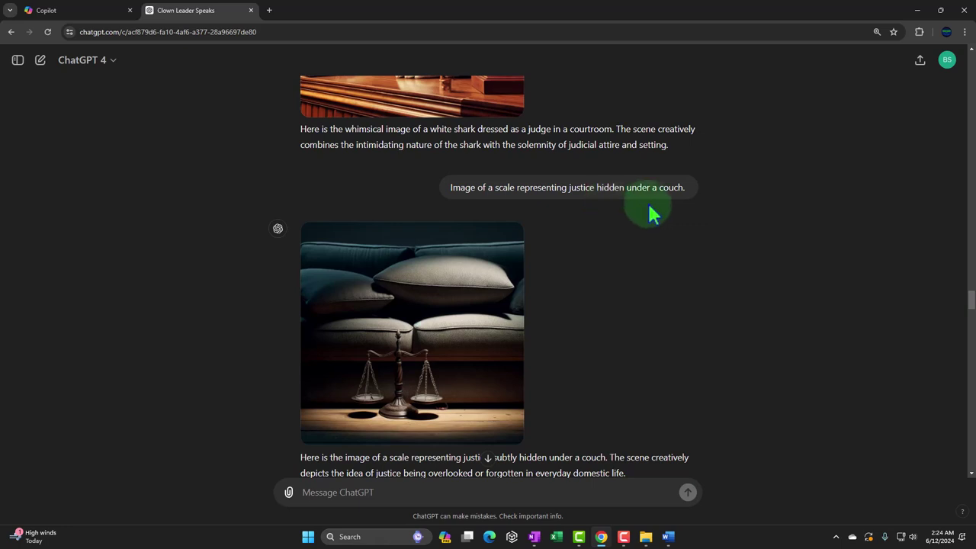
Step: Examine ChatGPT's further images of the justice scale under a couch, including those prompted with a man lifting the couch
scroll(462, 401, "down", 3)
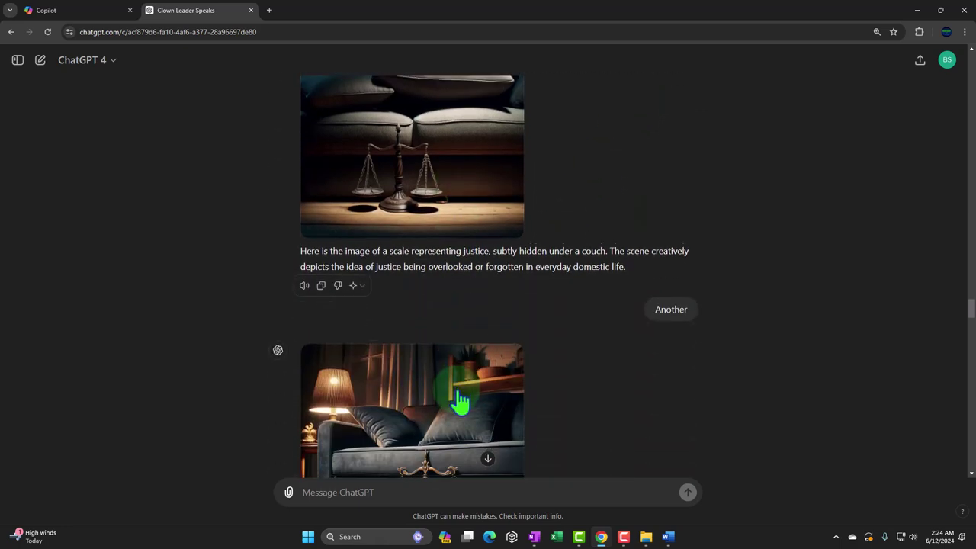
scroll(460, 400, "down", 2)
scroll(644, 242, "down", 1)
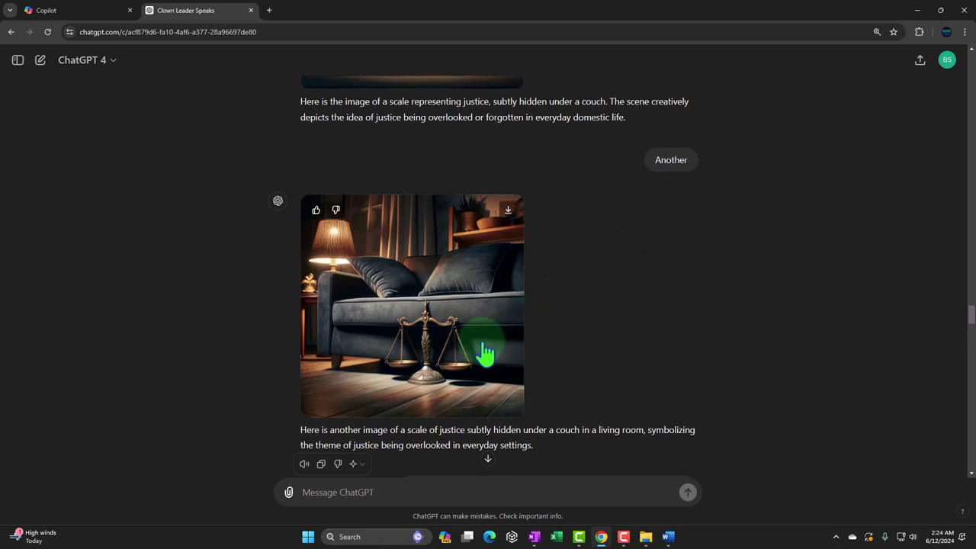
scroll(229, 319, "down", 5)
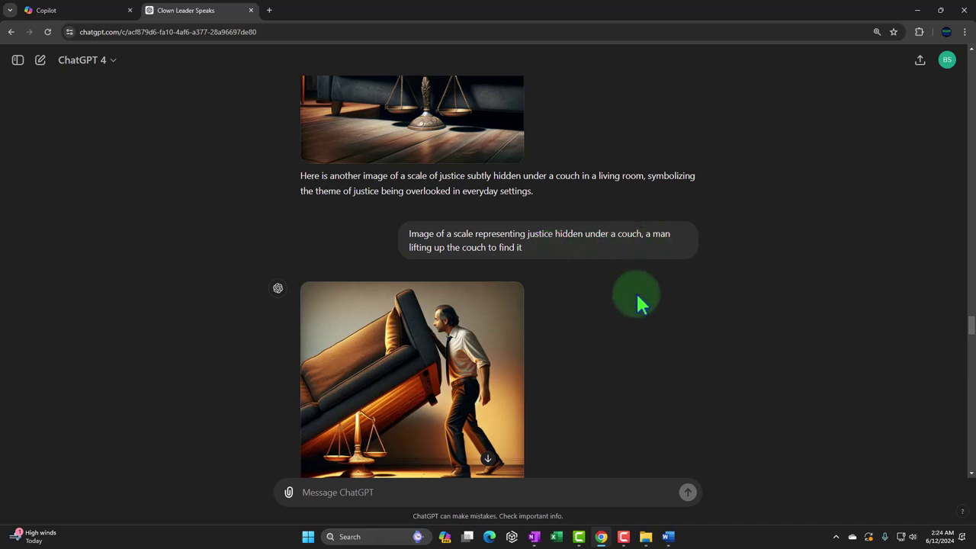
scroll(636, 292, "down", 1)
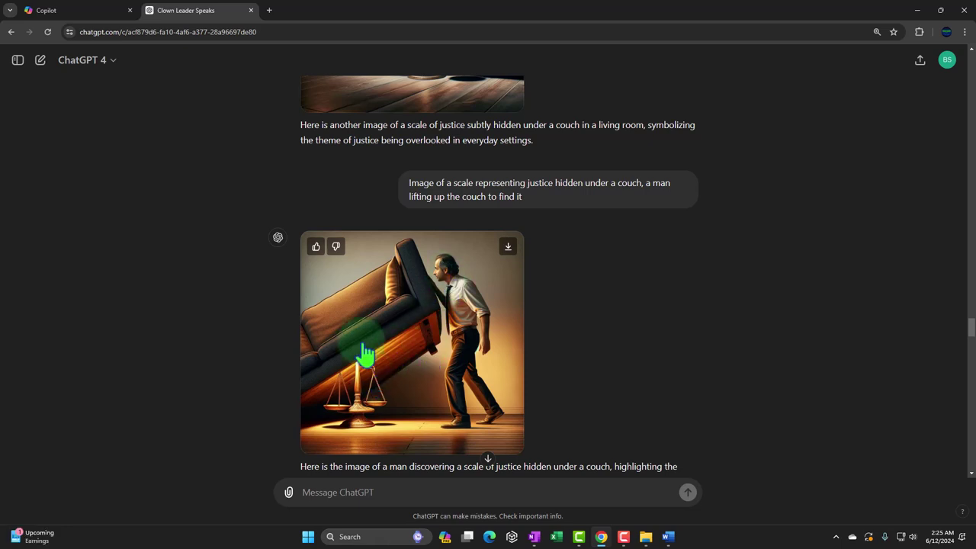
scroll(247, 351, "down", 2)
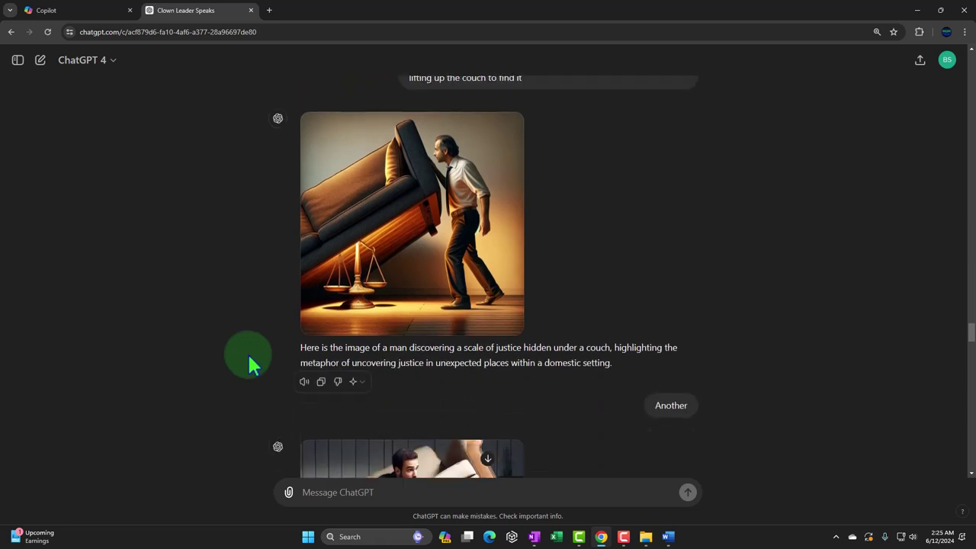
scroll(247, 352, "down", 2)
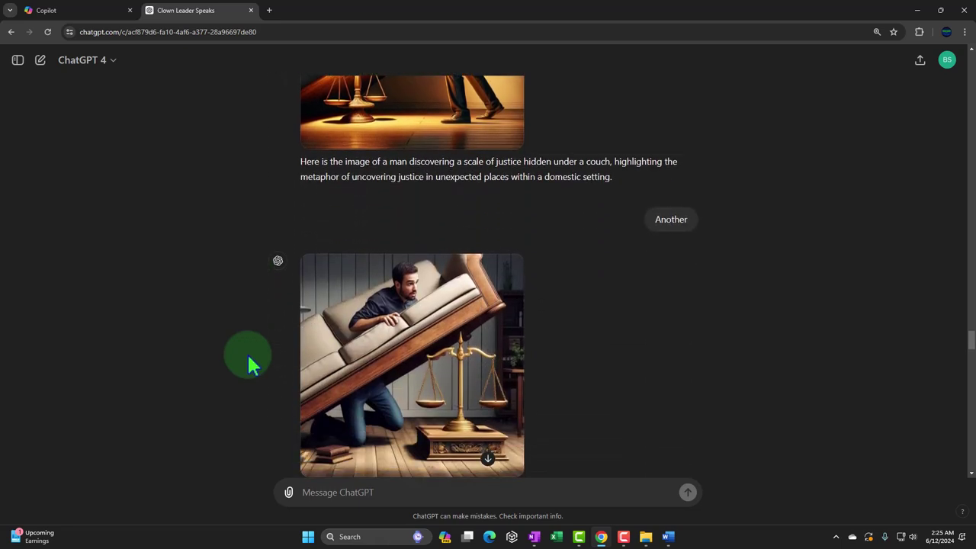
scroll(244, 353, "down", 1)
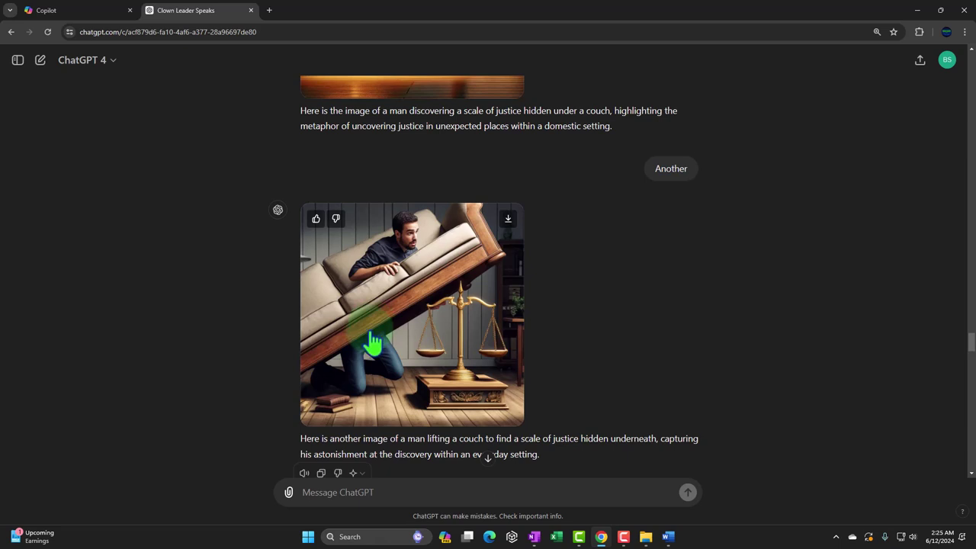
Step: Select couch image 1120 in the AI Art folder, and read the Word document from reference 1120 to the Public Reaction joke
left_click(646, 536)
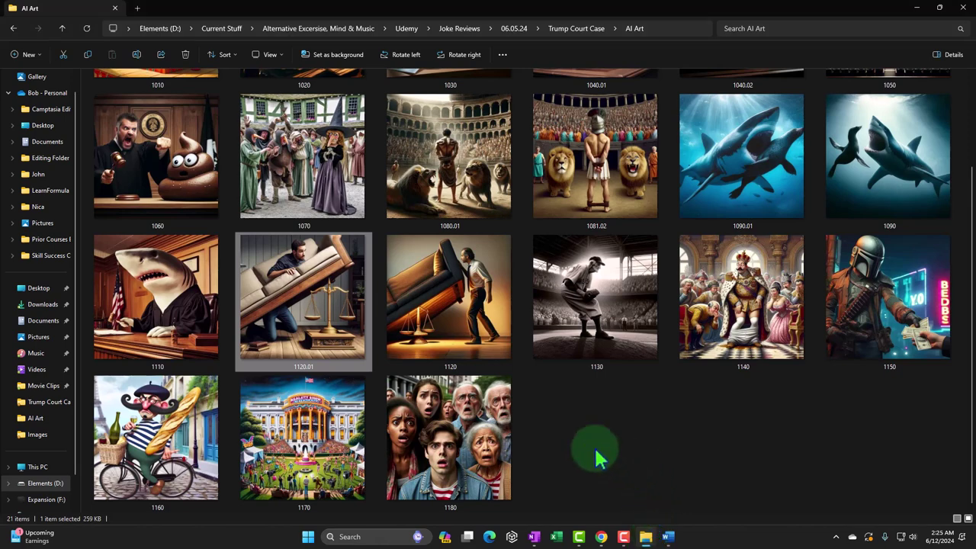
left_click(416, 336)
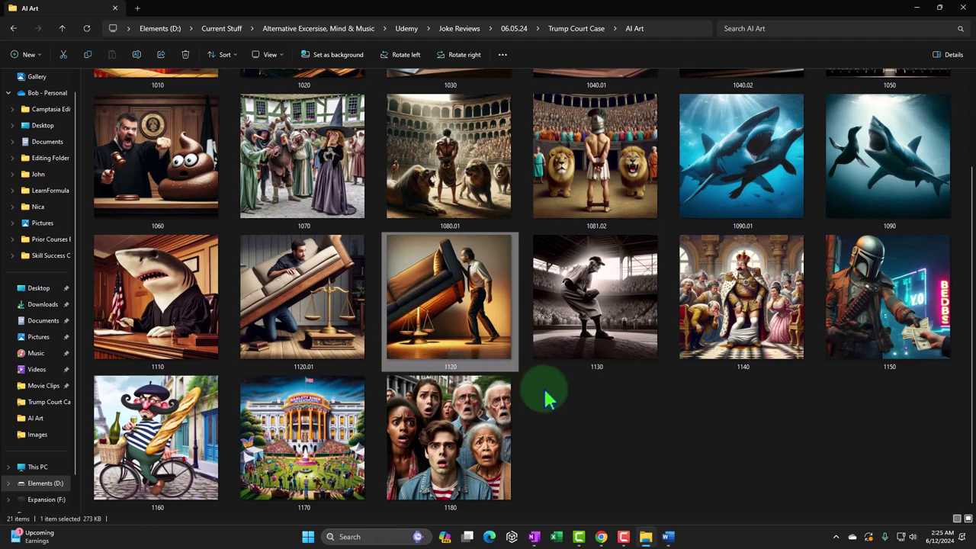
left_click(668, 537)
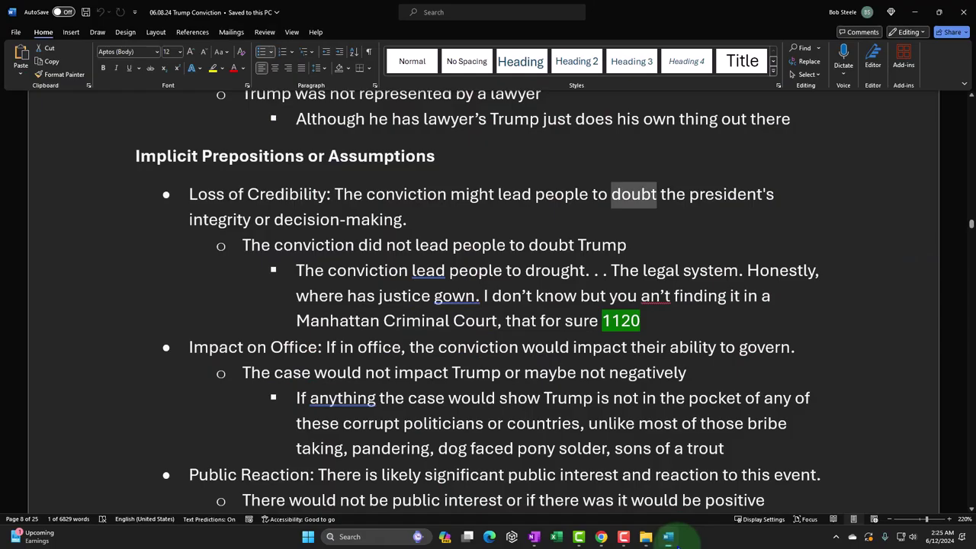
left_click(639, 320)
scroll(639, 319, "down", 3)
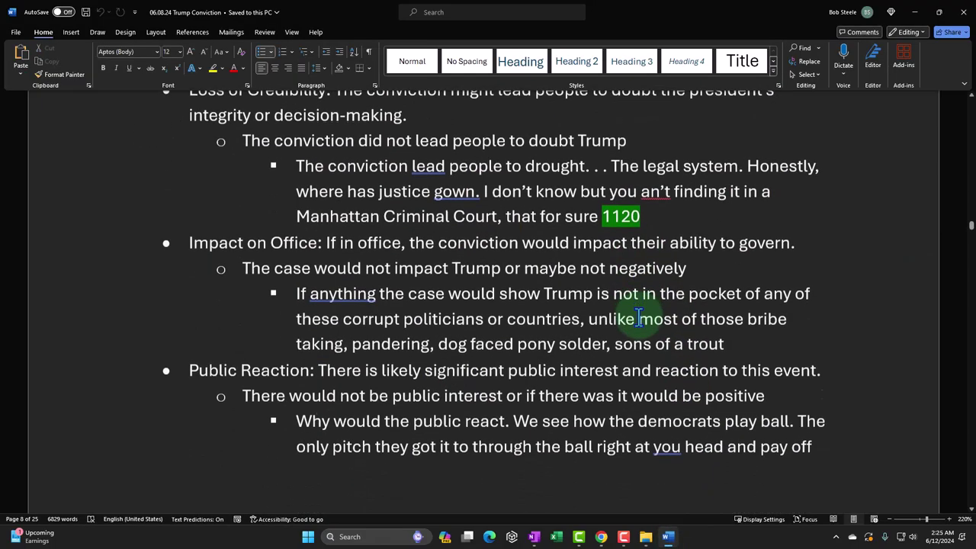
scroll(638, 319, "down", 6)
scroll(638, 324, "up", 4)
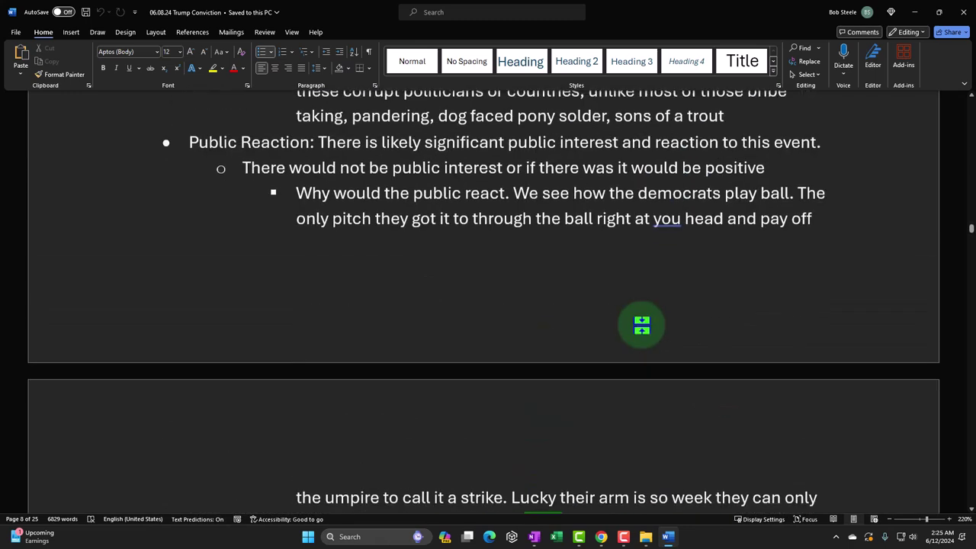
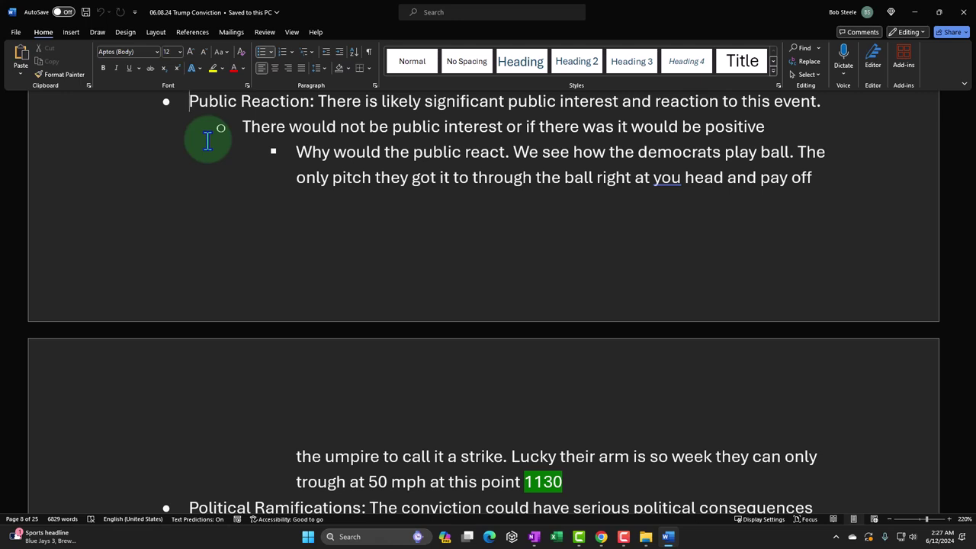
Step: Examine ChatGPT's prompt and image of an old man pitching in a baseball stadium, and select image 1130 in the AI Art folder
left_click(602, 536)
scroll(588, 404, "down", 5)
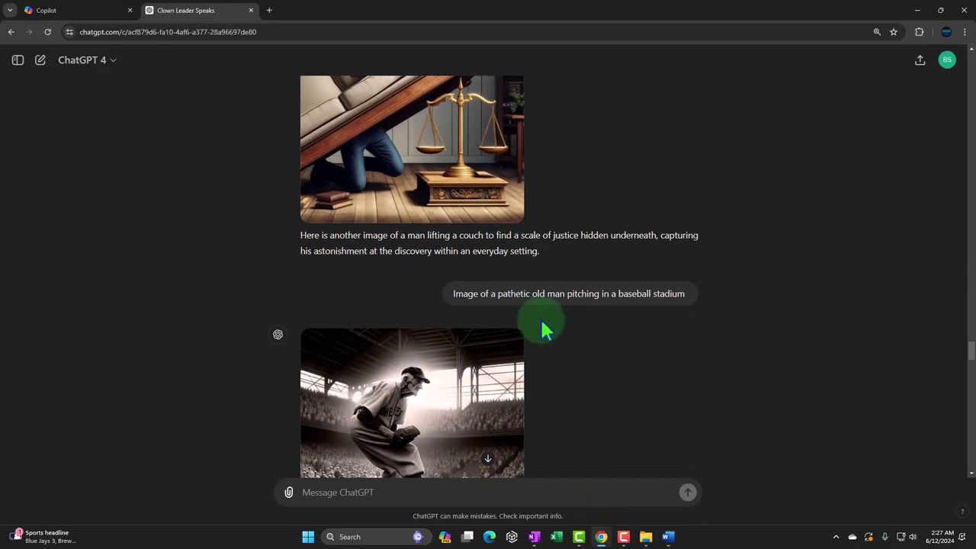
scroll(542, 320, "down", 1)
scroll(562, 306, "down", 2)
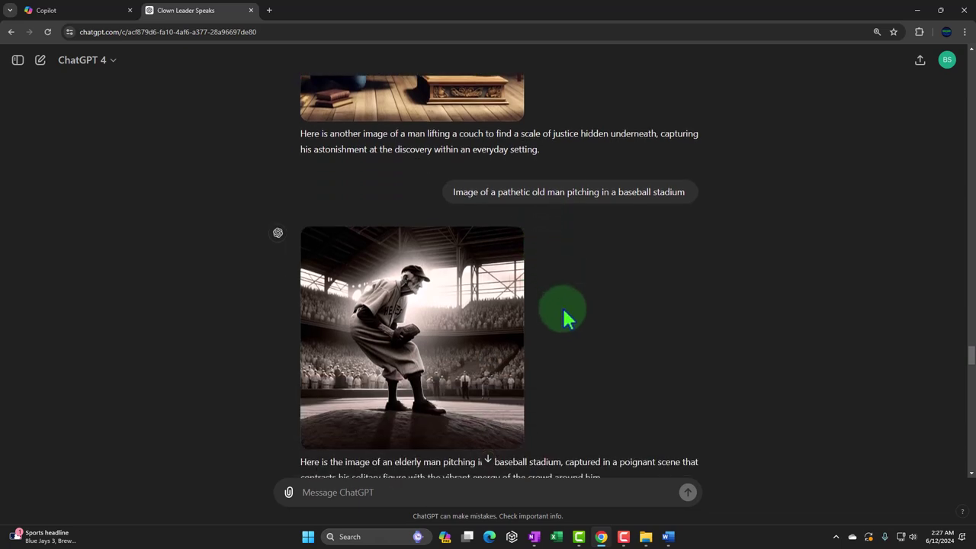
mouse_move(484, 329)
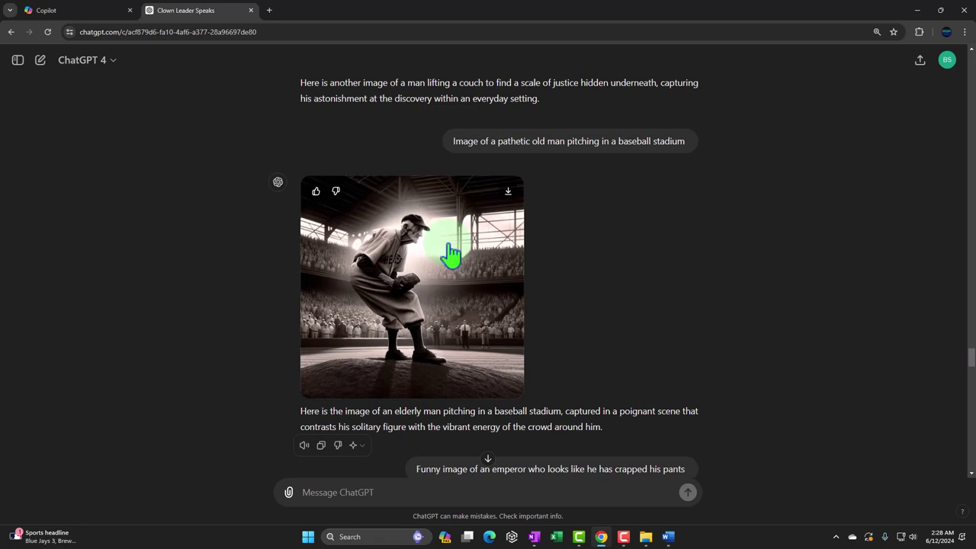
left_click(645, 537)
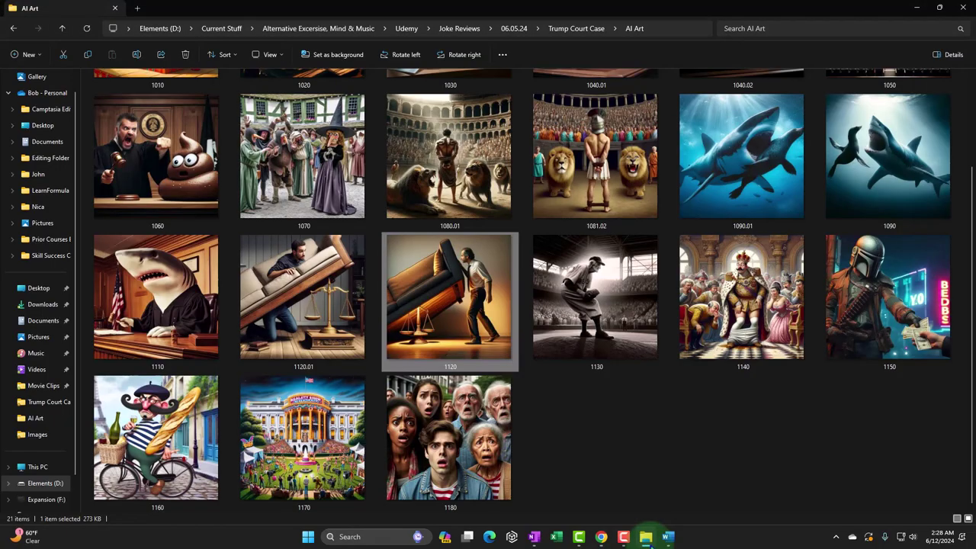
left_click(626, 341)
Step: Read the Political Ramifications joke at reference 1140 in the Word document, and examine ChatGPT's matching emperor prompt and image
left_click(668, 537)
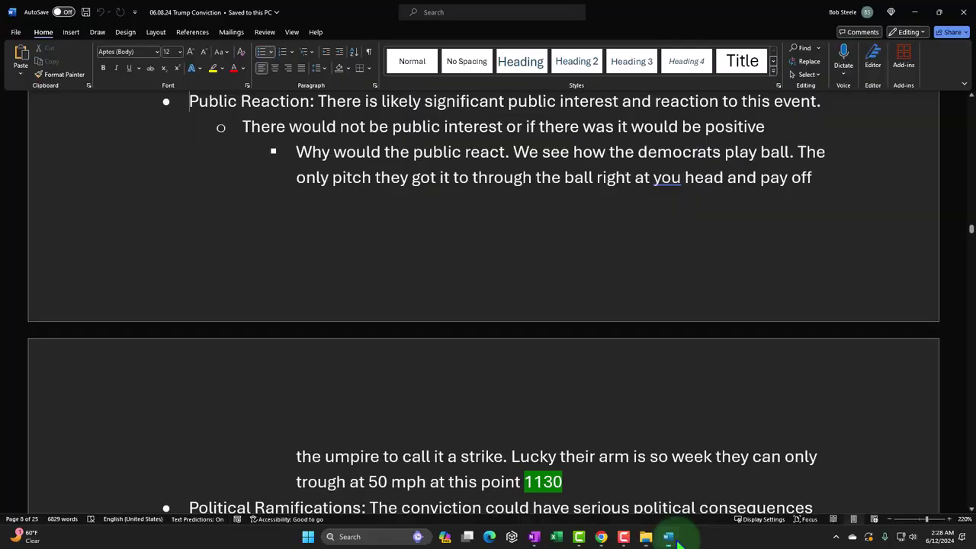
scroll(571, 348, "down", 4)
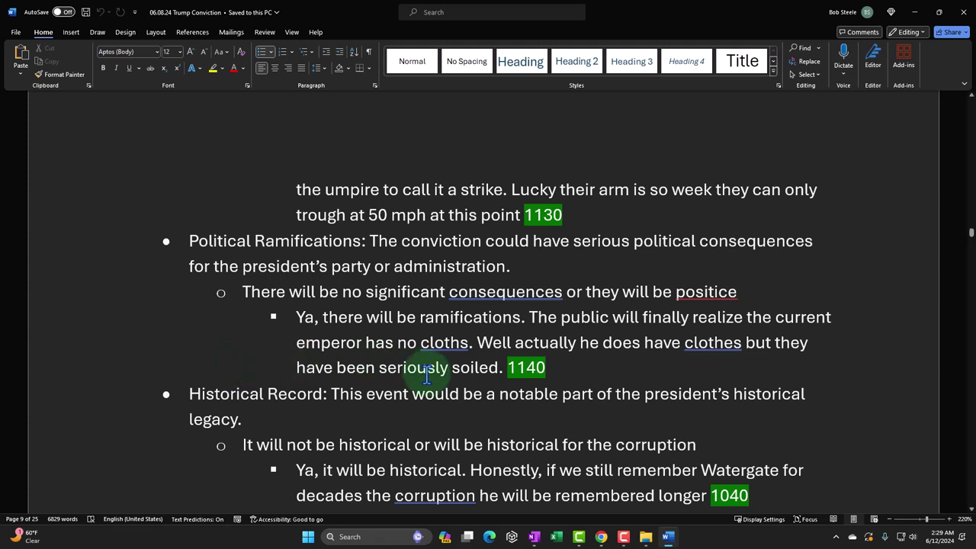
left_click(600, 536)
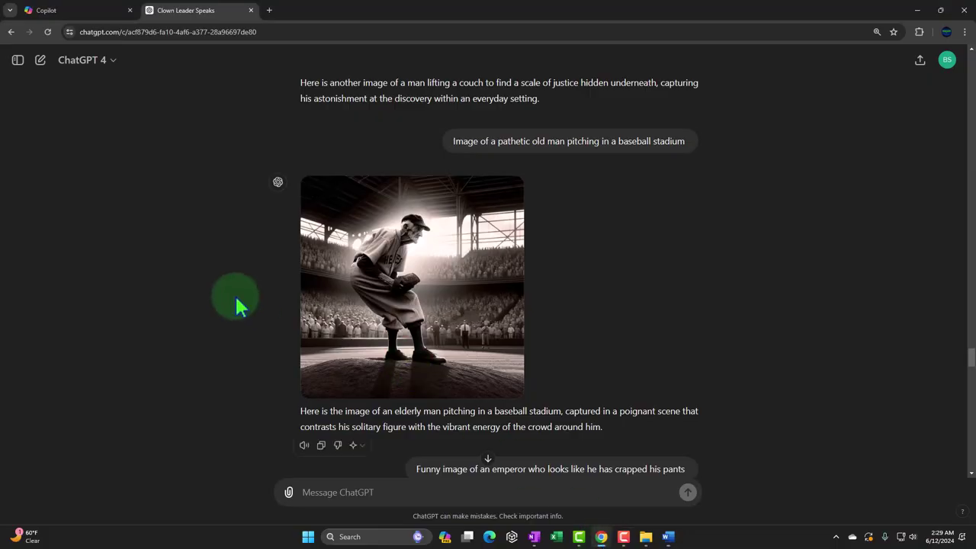
scroll(234, 294, "down", 4)
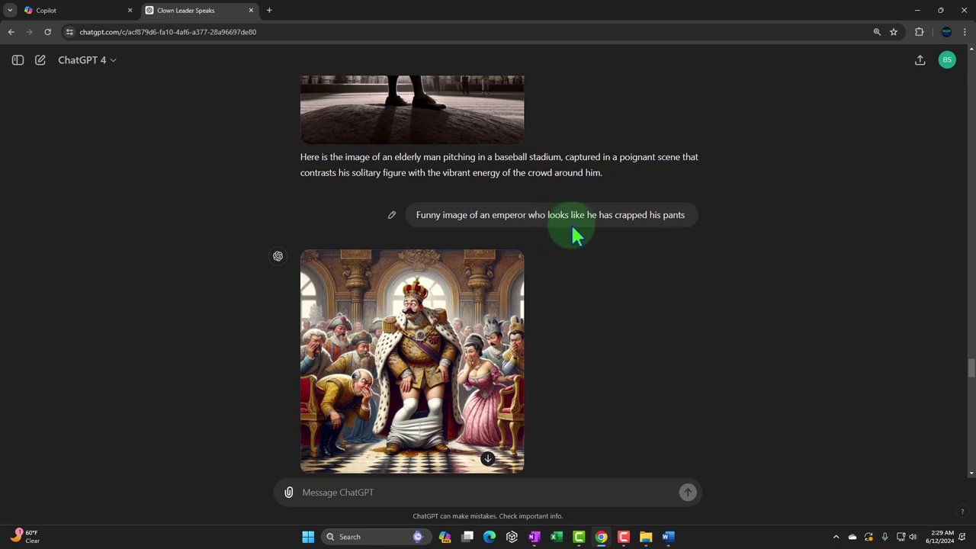
scroll(599, 236, "down", 2)
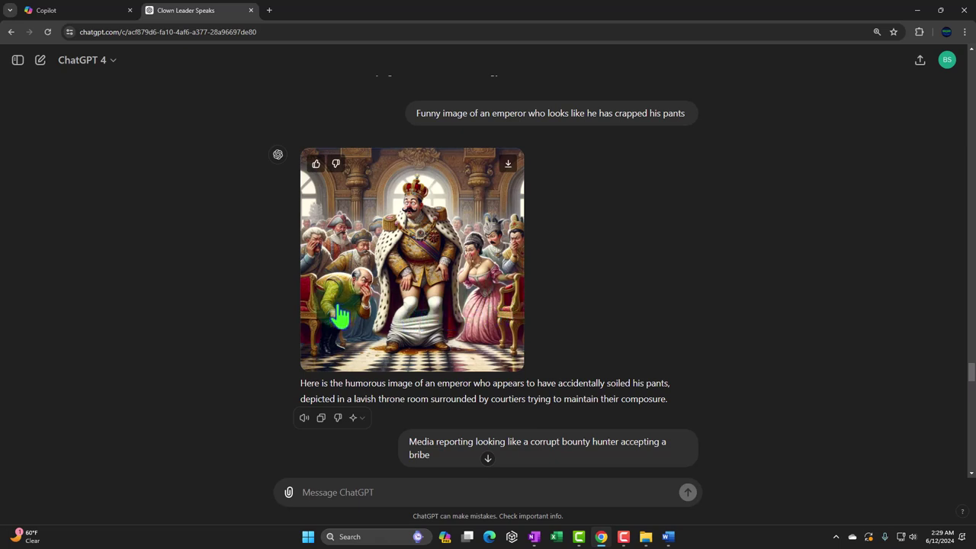
Step: View the emperor image enlarged in ChatGPT and close it, and select image 1140 in the AI Art folder
left_click(373, 278)
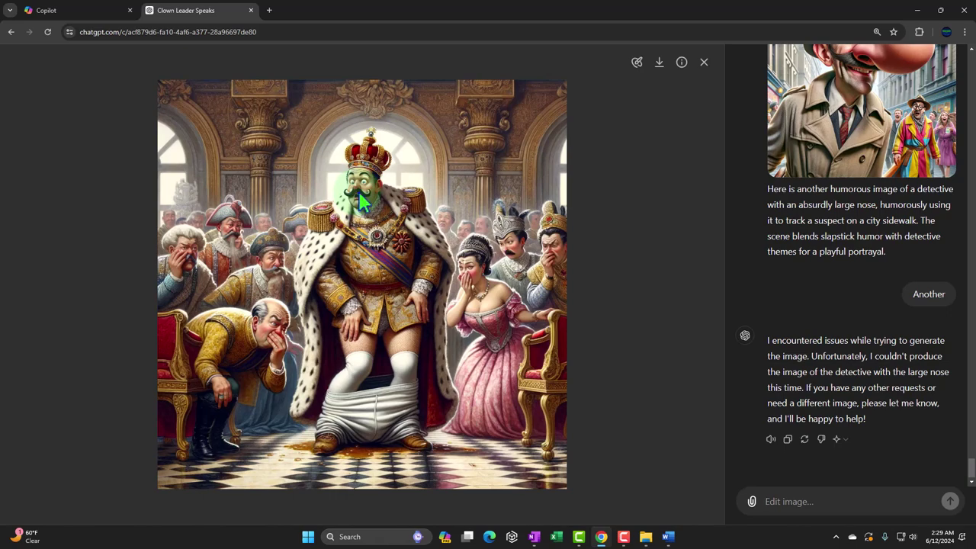
left_click(704, 62)
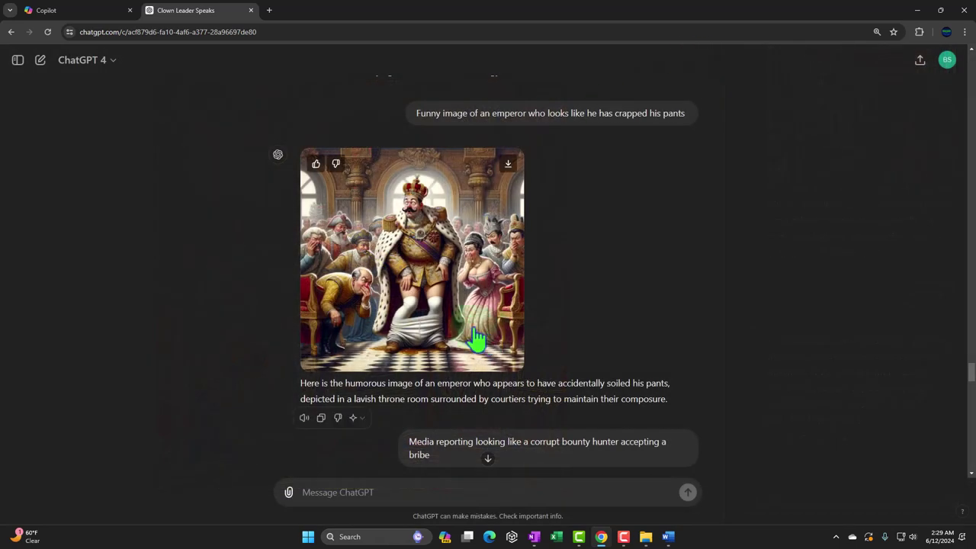
left_click(645, 537)
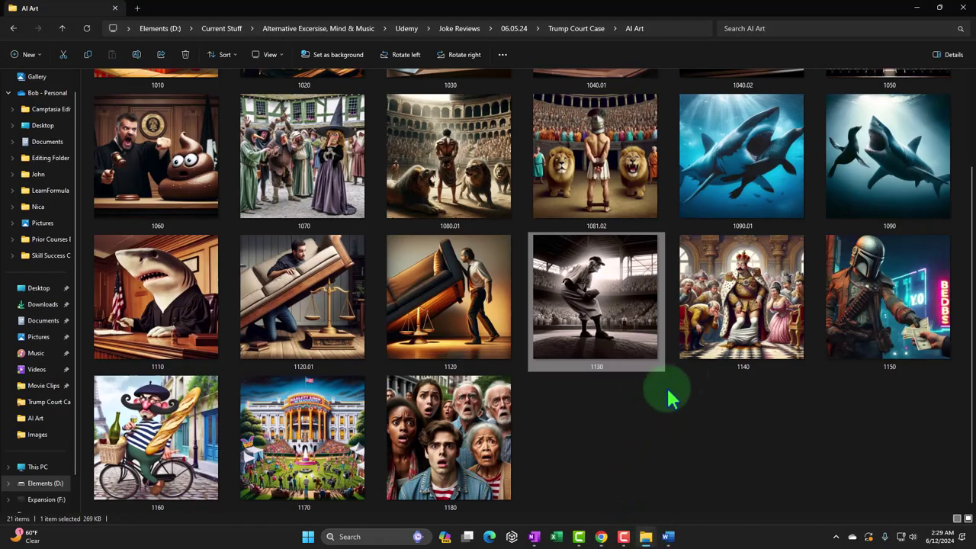
left_click(728, 324)
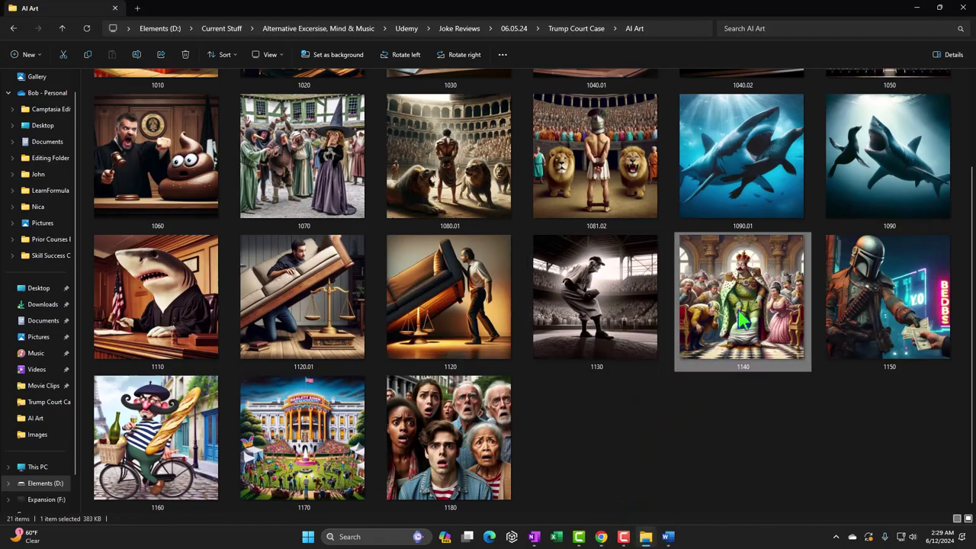
Step: Switch to the Word document, read on to the Historical Record bullet, and briefly select its sub-bullet about being historical for the corruption
left_click(669, 535)
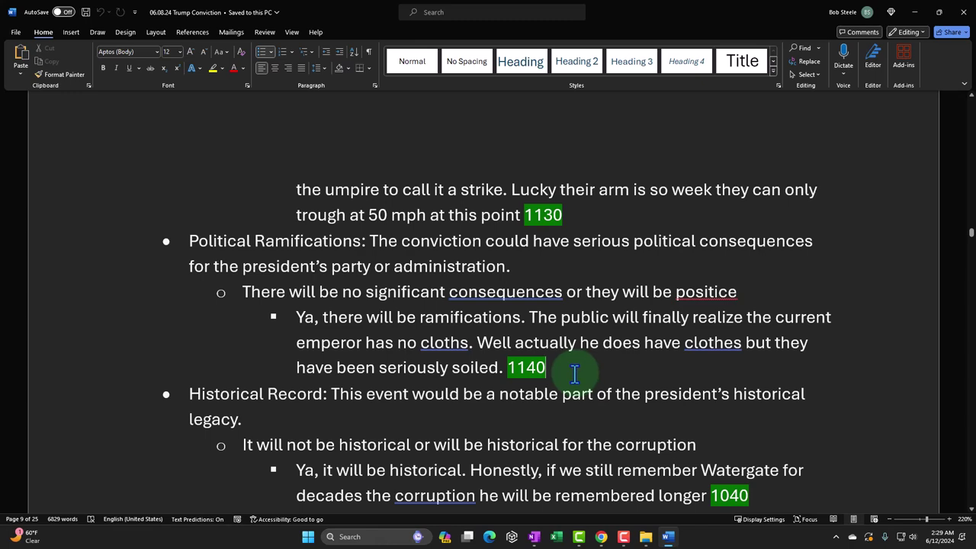
scroll(573, 374, "down", 2)
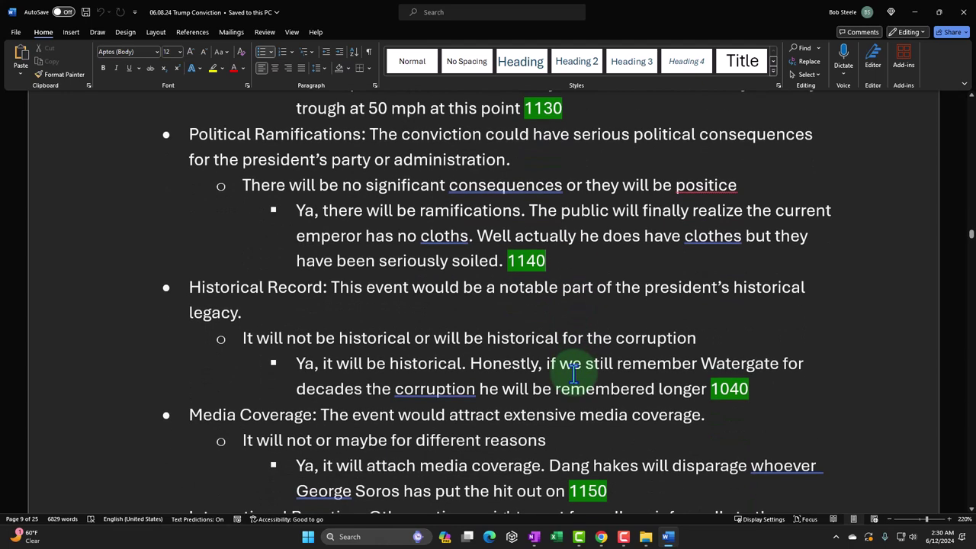
scroll(573, 374, "down", 1)
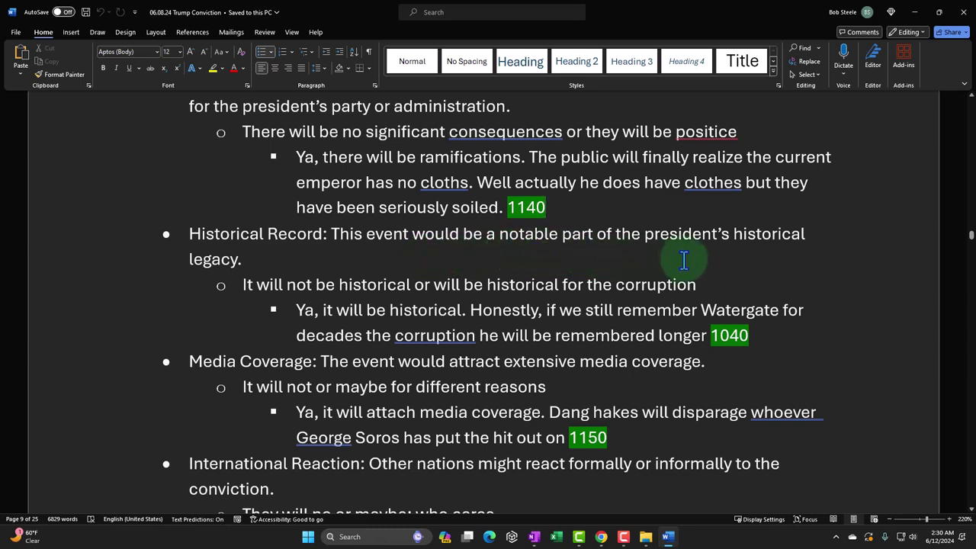
scroll(684, 261, "down", 1)
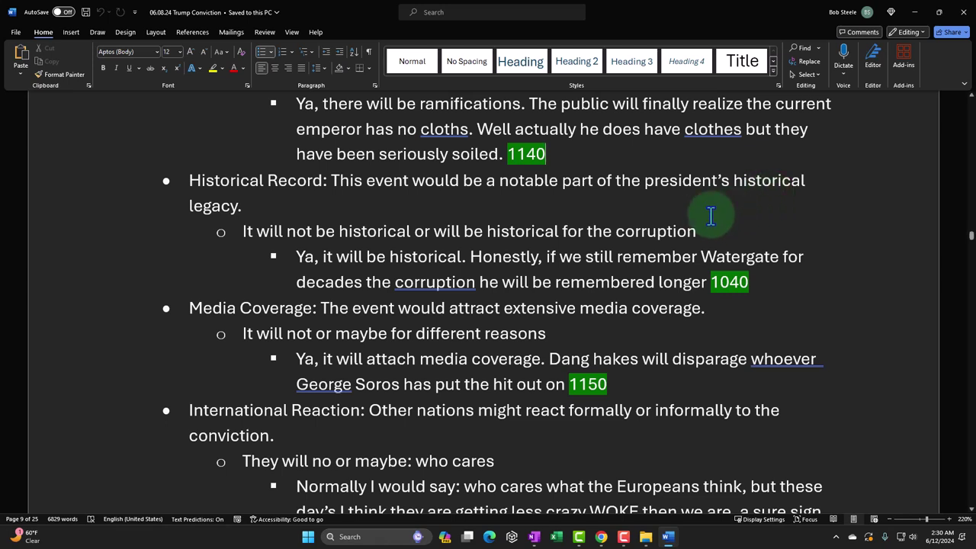
left_click(121, 244)
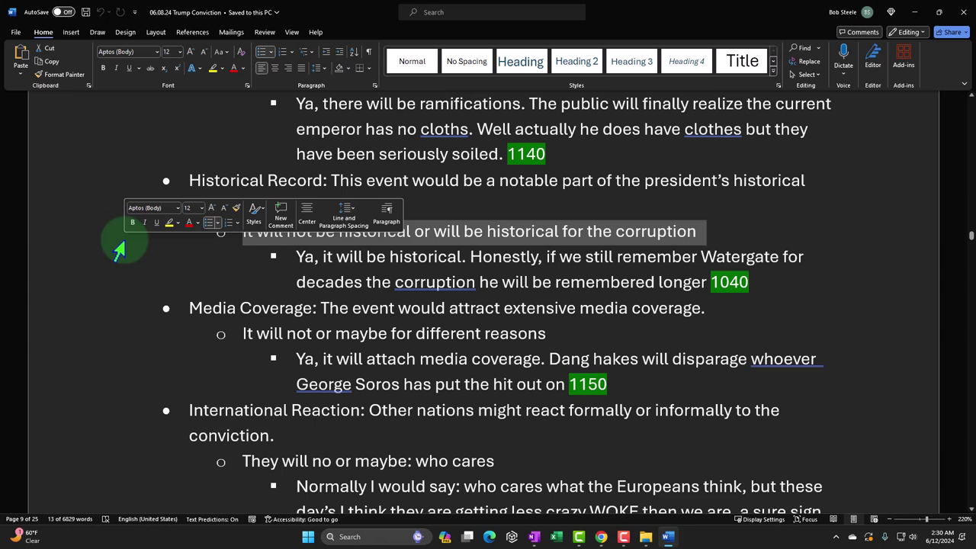
left_click(301, 270)
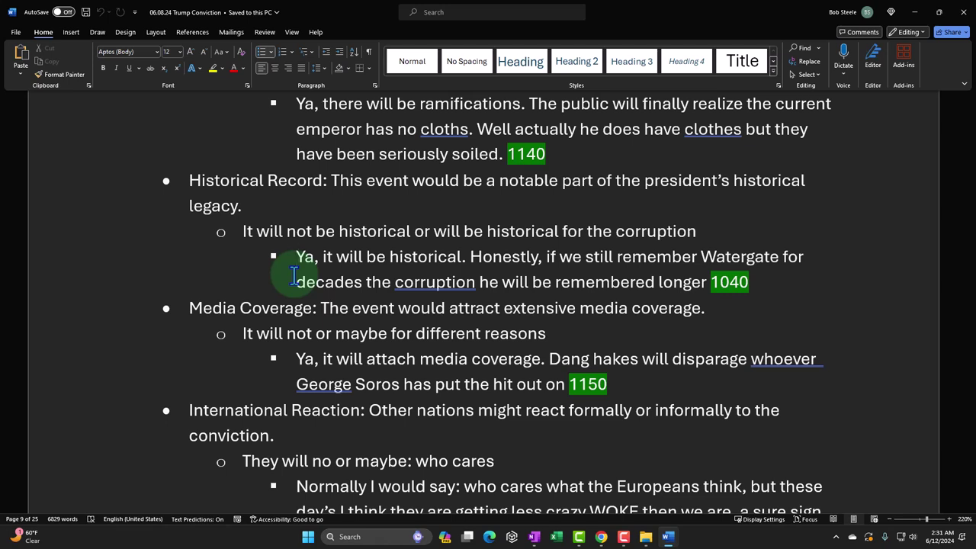
Step: Switch to the AI Art folder to view the stored images, with the Word document out of the way
left_click(646, 537)
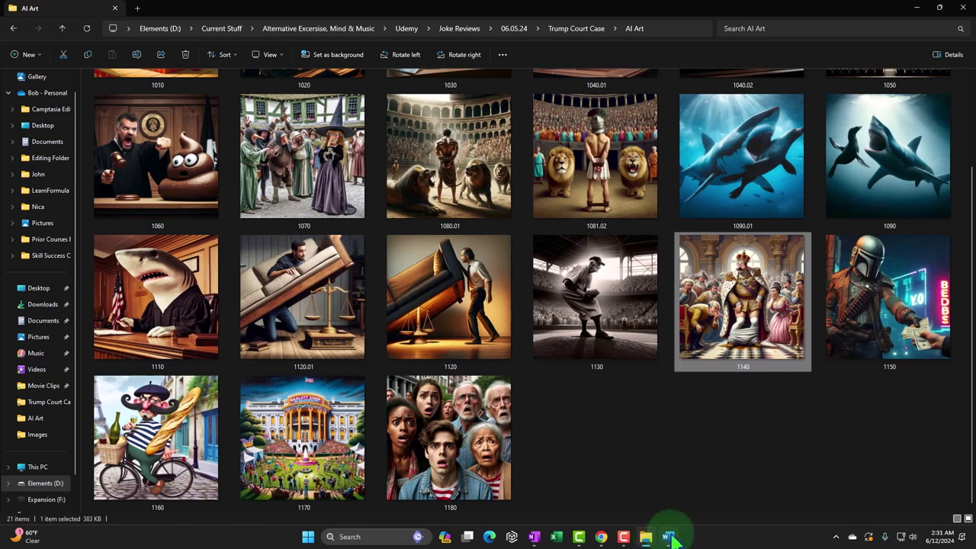
left_click(668, 537)
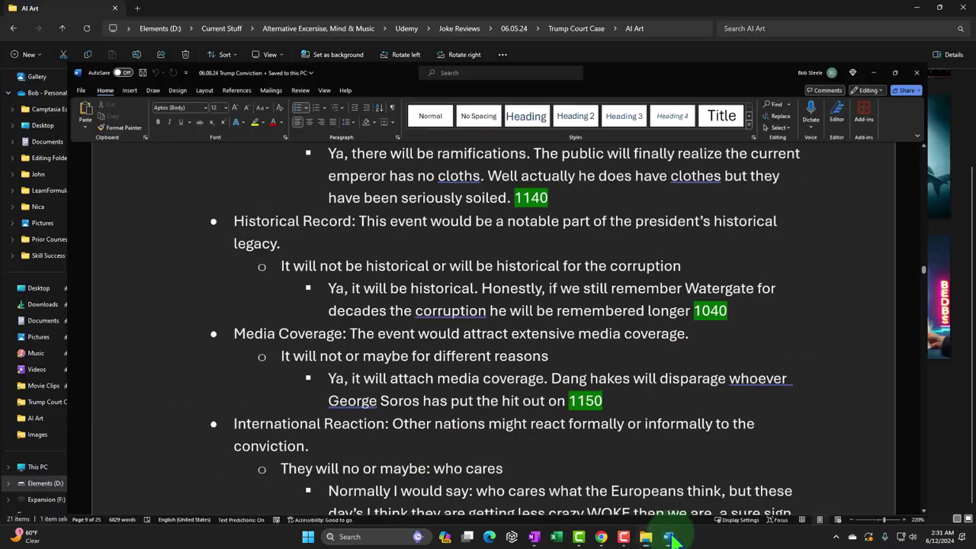
left_click(667, 537)
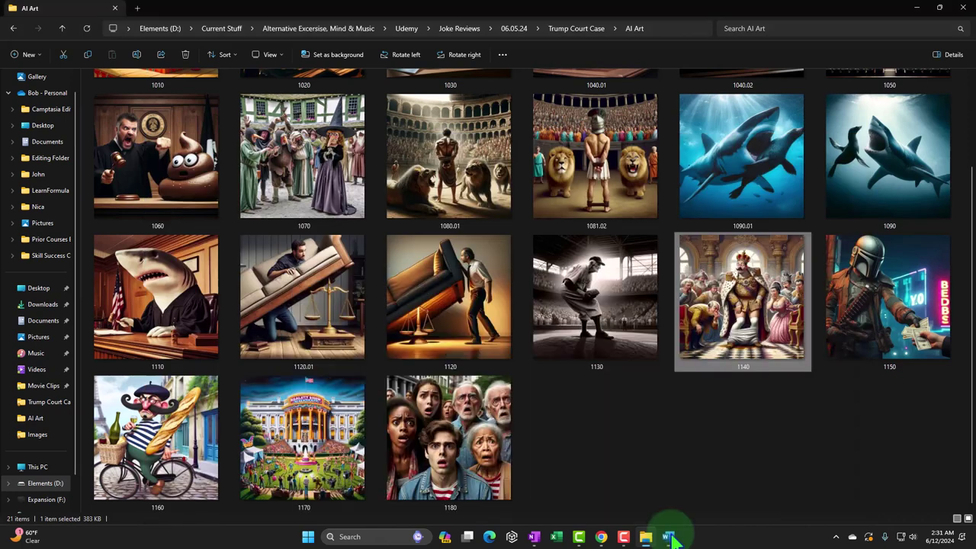
Step: Check the Historical Record joke at reference 1040 in the Word document, and select images 1040.01 and 1040.02 in turn in the AI Art folder
left_click(668, 537)
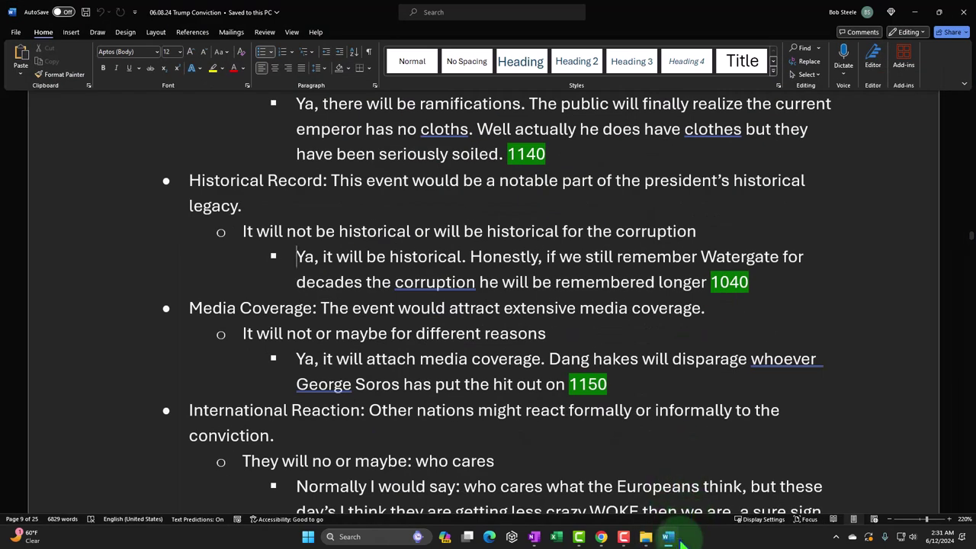
left_click(669, 538)
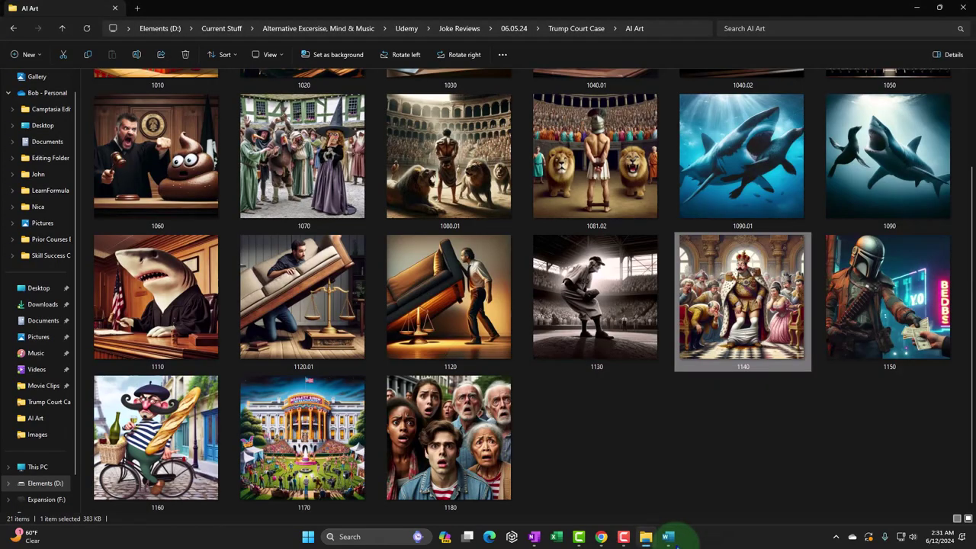
left_click(668, 537)
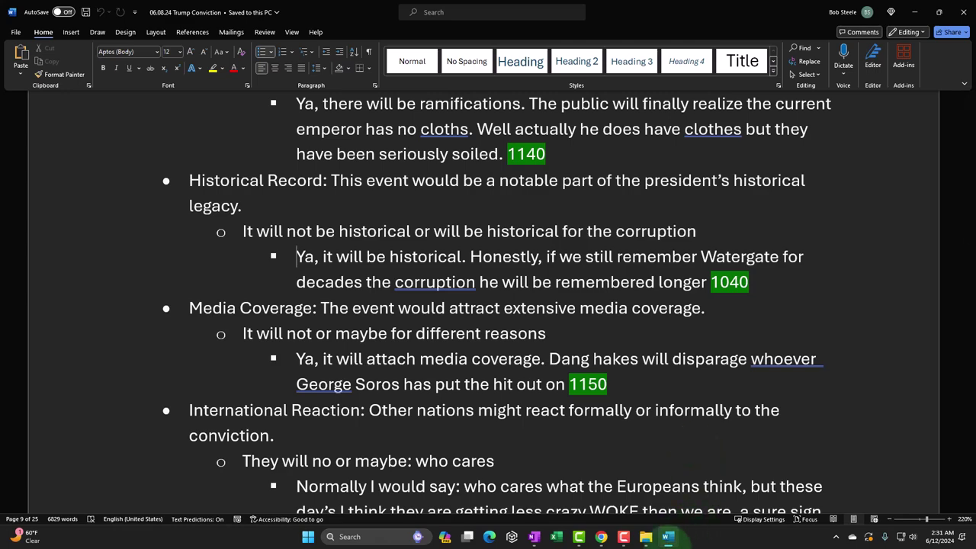
left_click(668, 537)
scroll(506, 352, "up", 2)
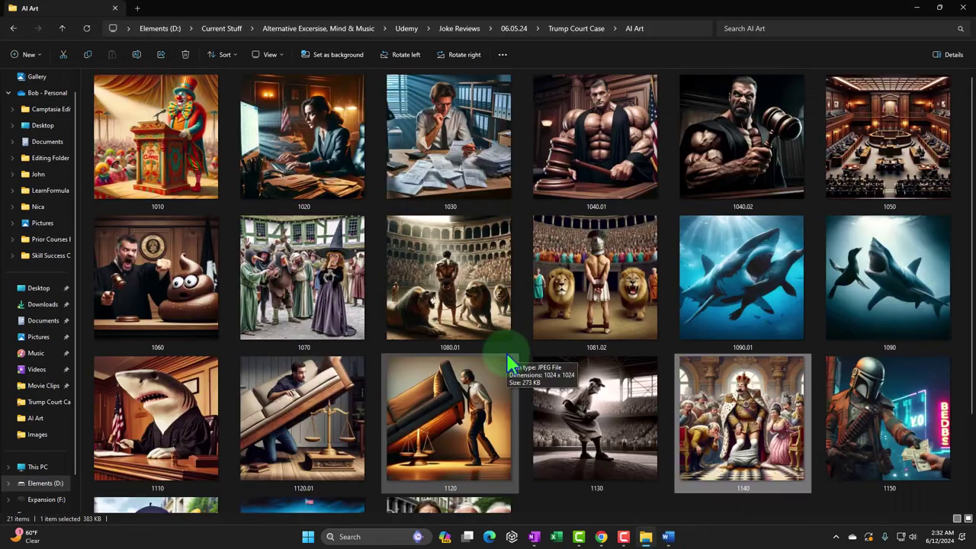
left_click(610, 191)
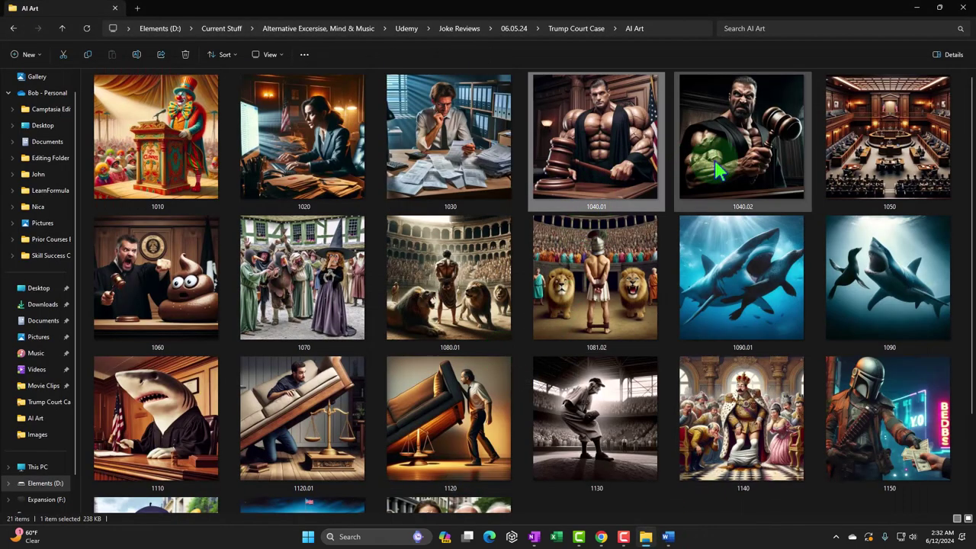
left_click(700, 174)
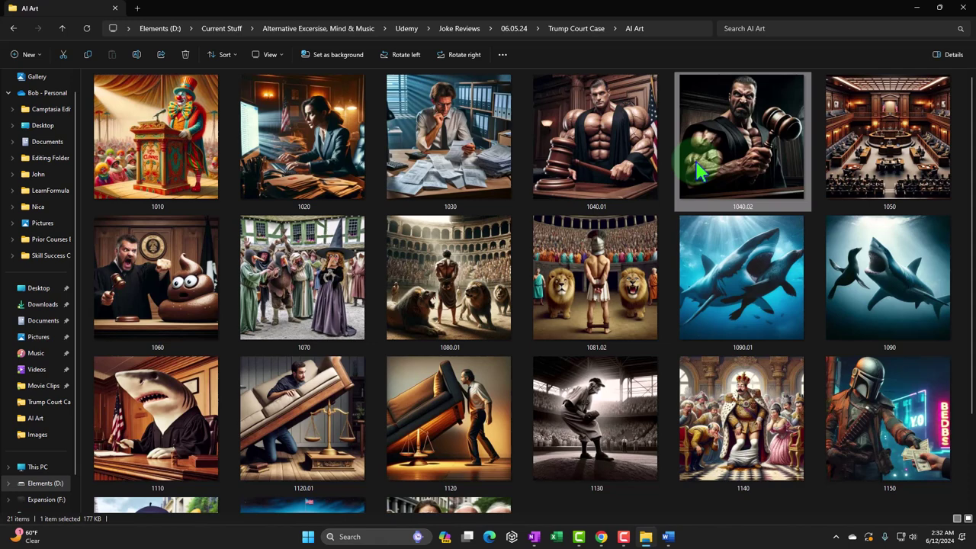
Step: Open image 1040.02 from the AI Art folder, view it maximized, and close it
double_click(747, 143)
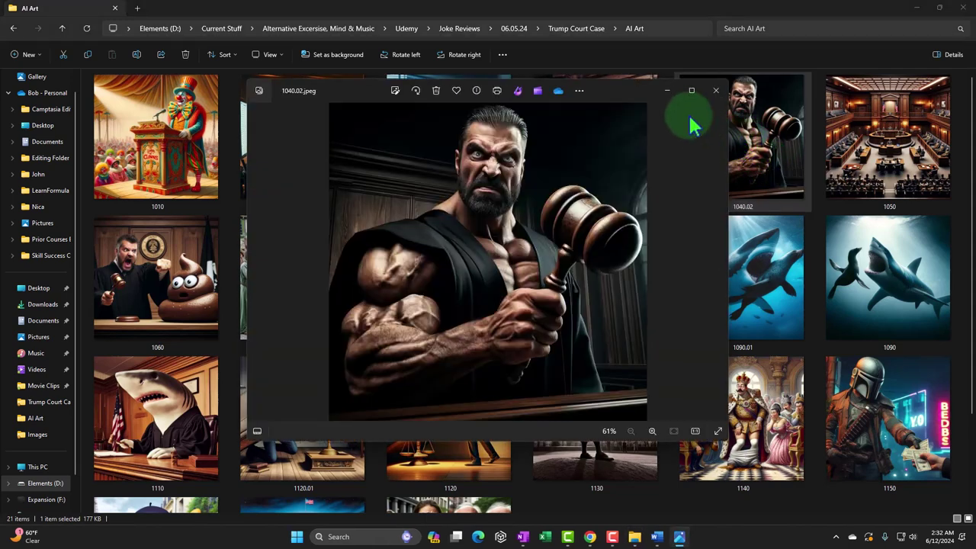
left_click(692, 94)
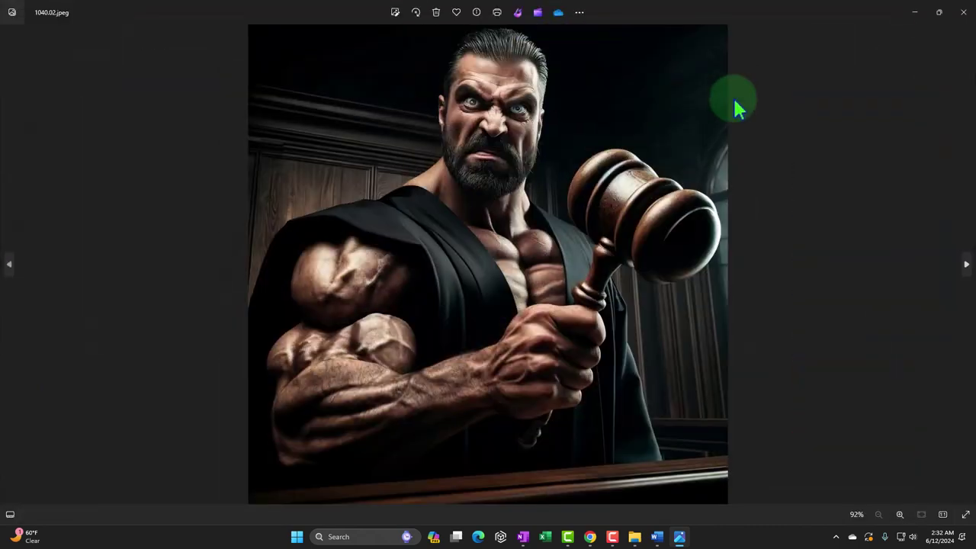
left_click(963, 12)
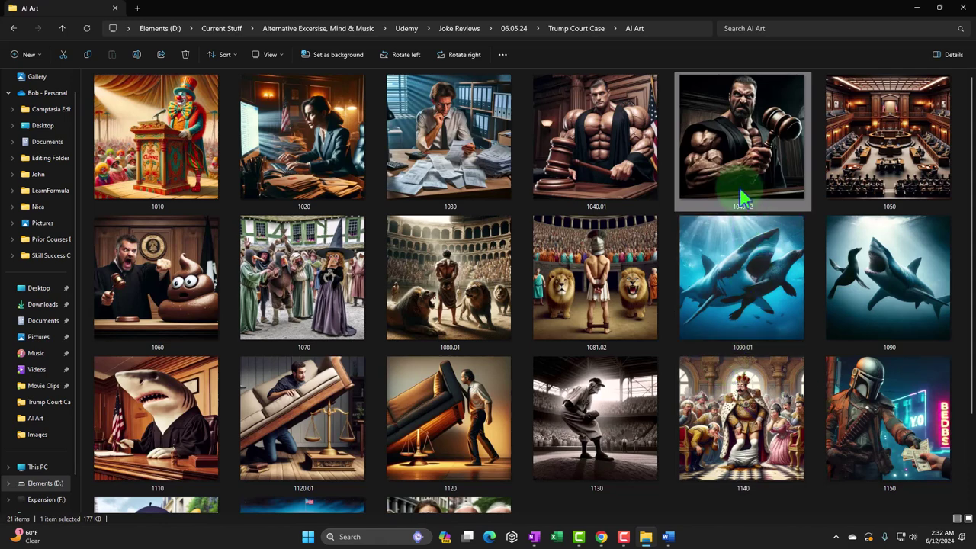
mouse_move(743, 199)
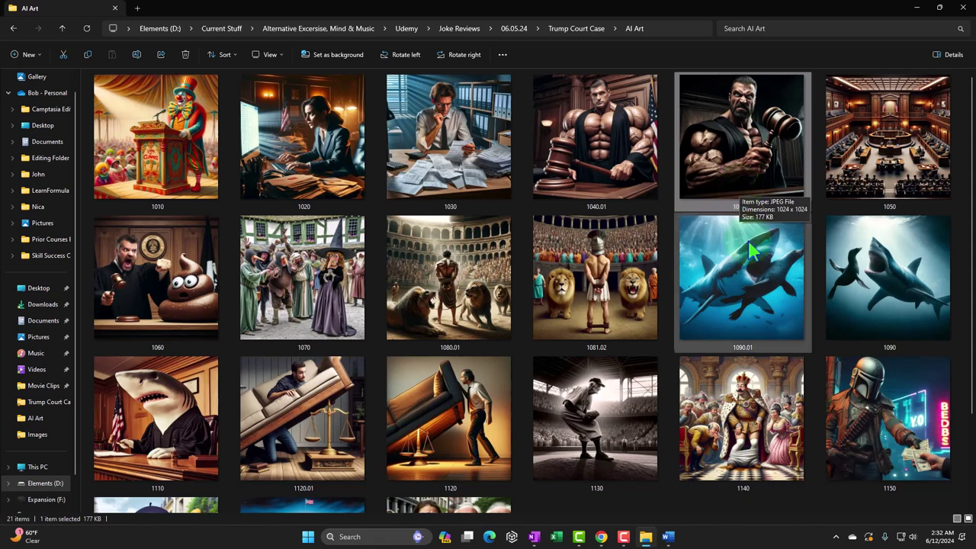
Step: Switch to the Word document and read the Media Coverage joke at reference 1150
left_click(669, 534)
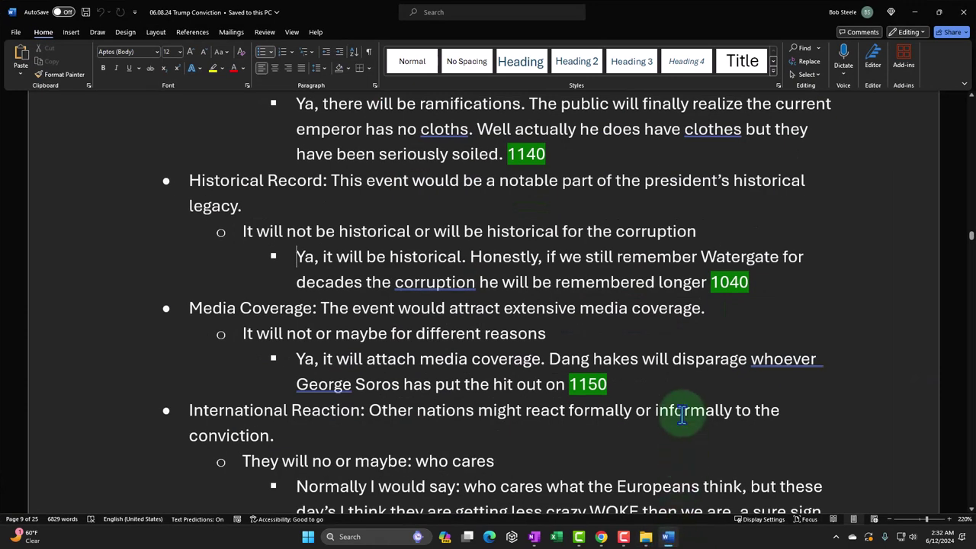
scroll(678, 415, "down", 2)
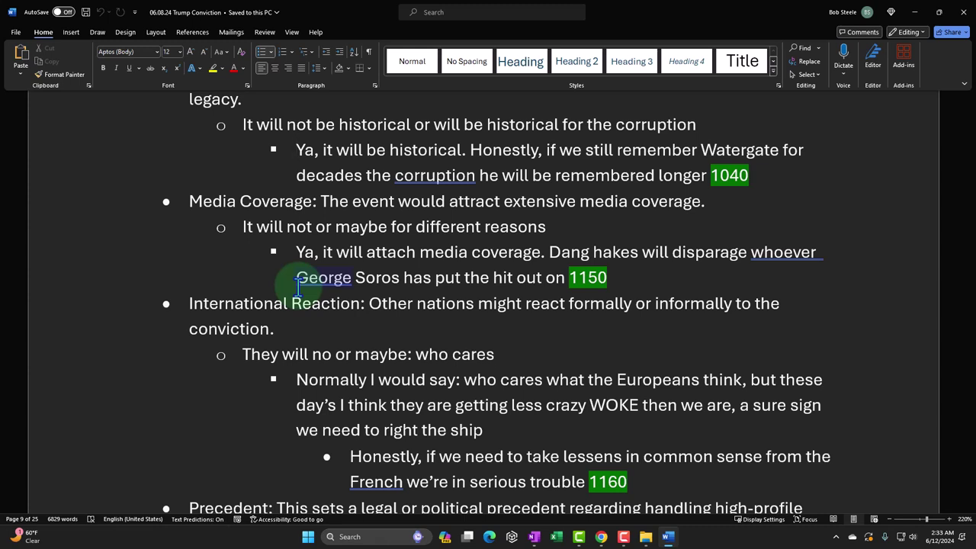
left_click(391, 279)
scroll(392, 277, "down", 1)
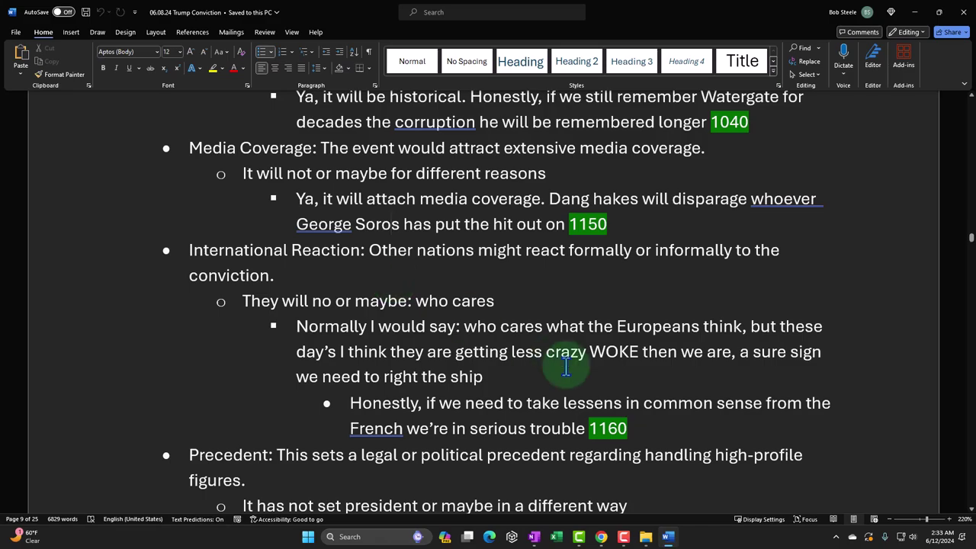
Step: Switch to ChatGPT, examine the corrupt bounty hunter prompt and its image, and return to the AI Art folder
left_click(646, 537)
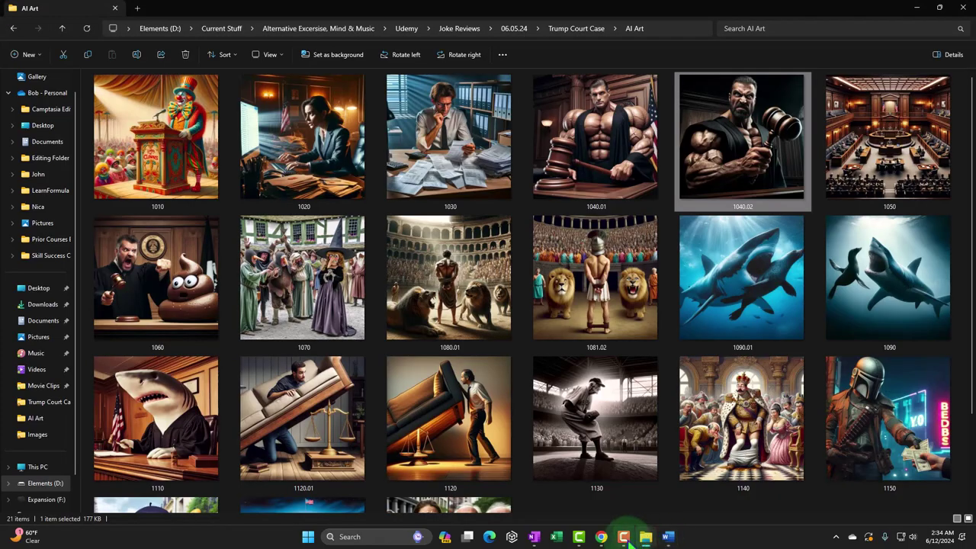
left_click(601, 537)
scroll(241, 355, "down", 4)
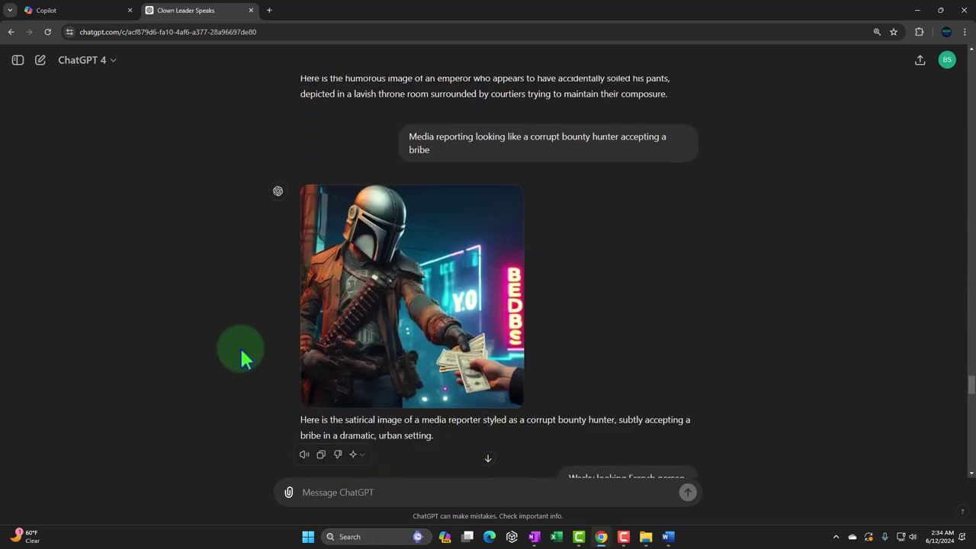
mouse_move(344, 264)
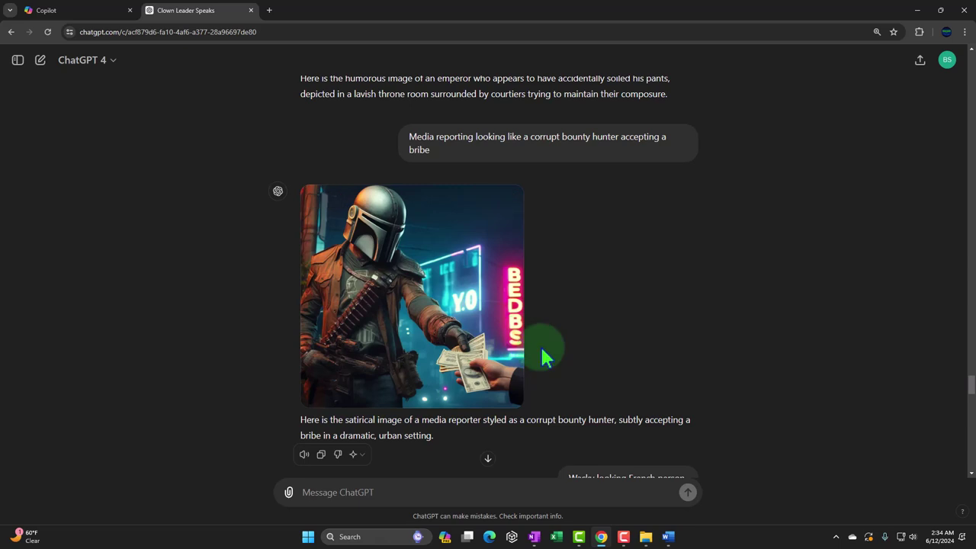
left_click(645, 536)
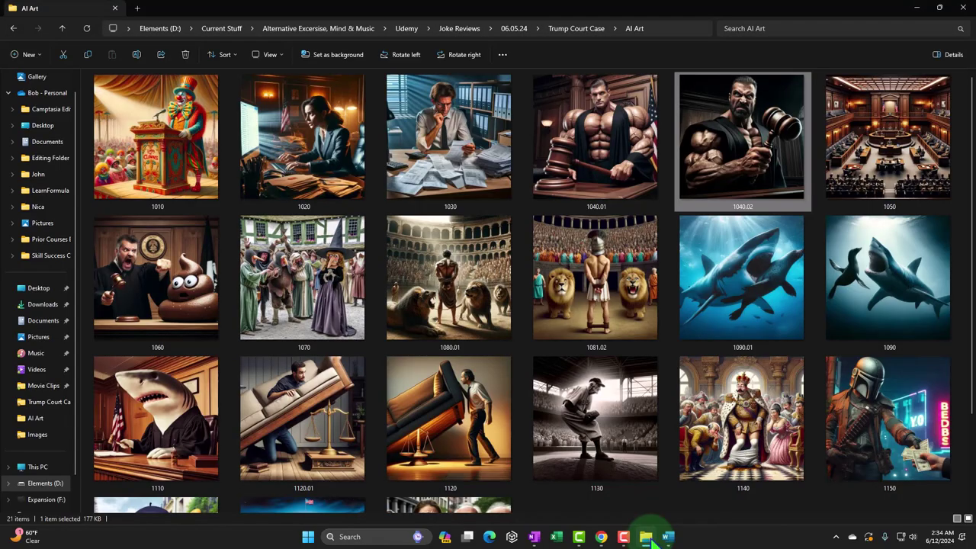
Step: Switch to the Word document and read the International Reaction joke at reference 1160
left_click(667, 536)
left_click(701, 349)
scroll(694, 345, "down", 1)
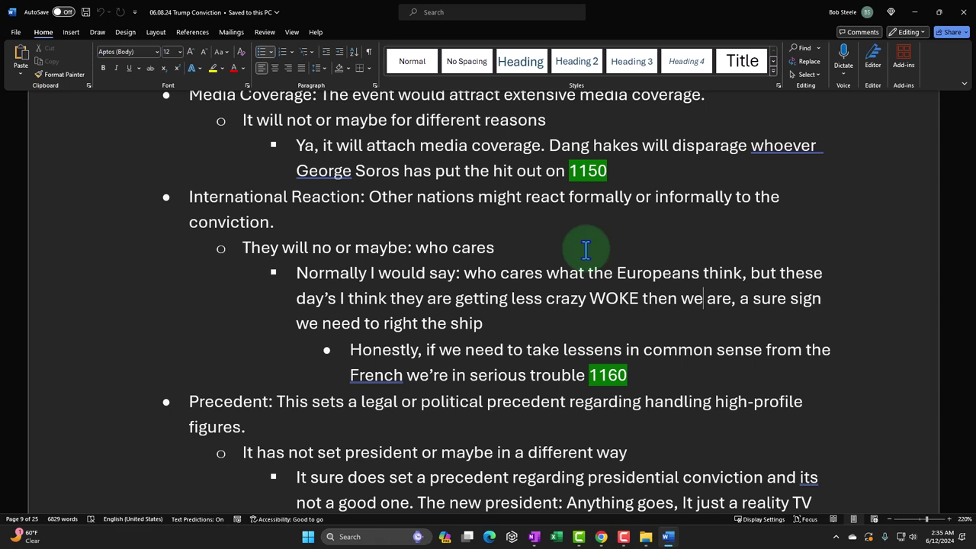
scroll(586, 250, "down", 1)
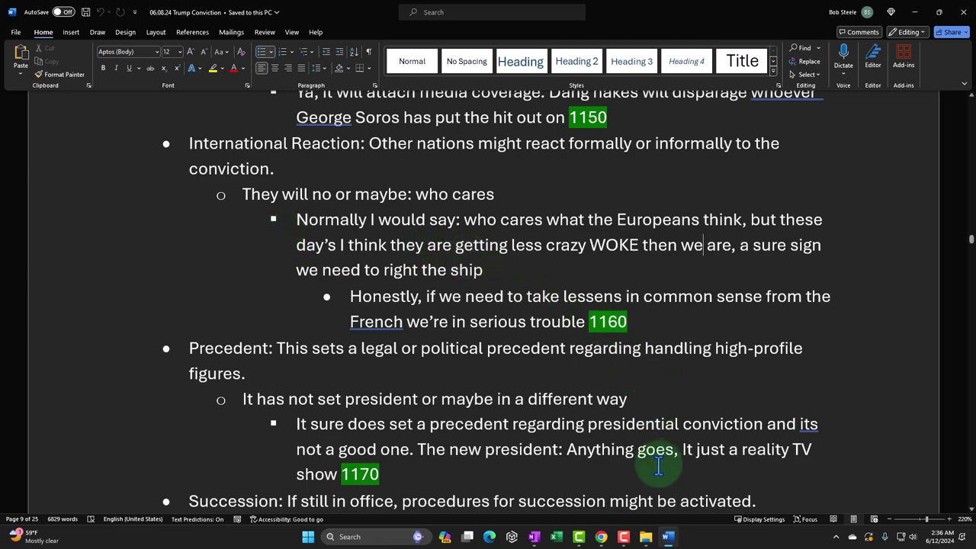
Step: Switch to ChatGPT and examine the "Wacky looking French person" prompt and its two images
left_click(645, 536)
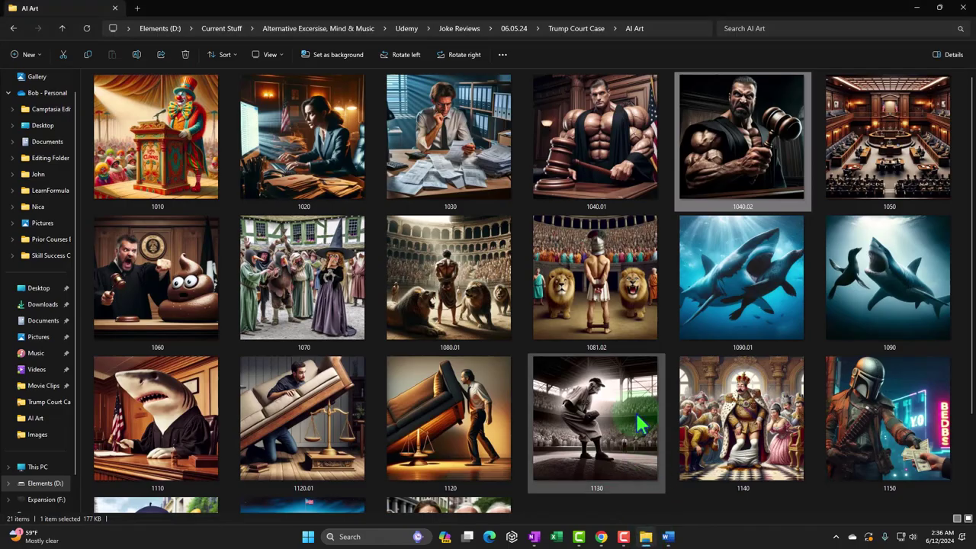
left_click(602, 538)
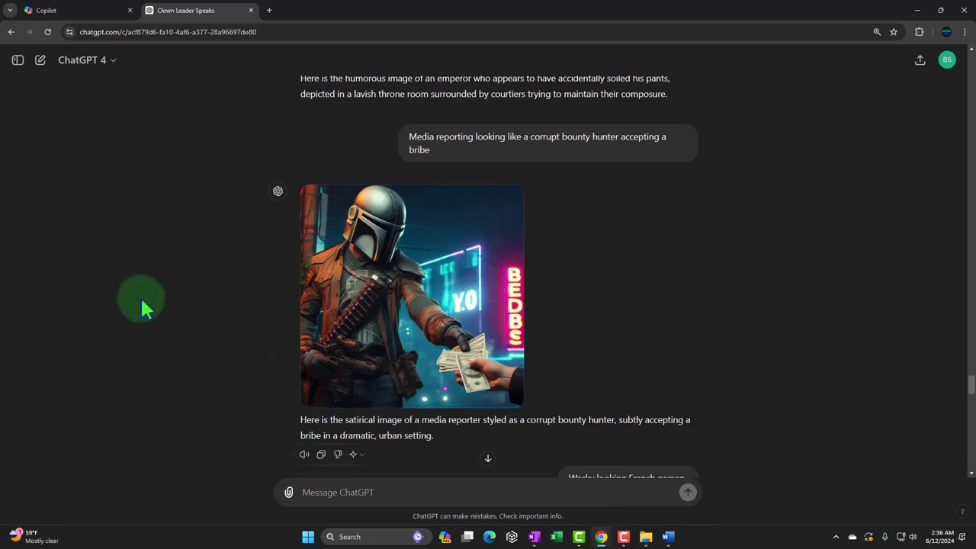
scroll(143, 298, "down", 4)
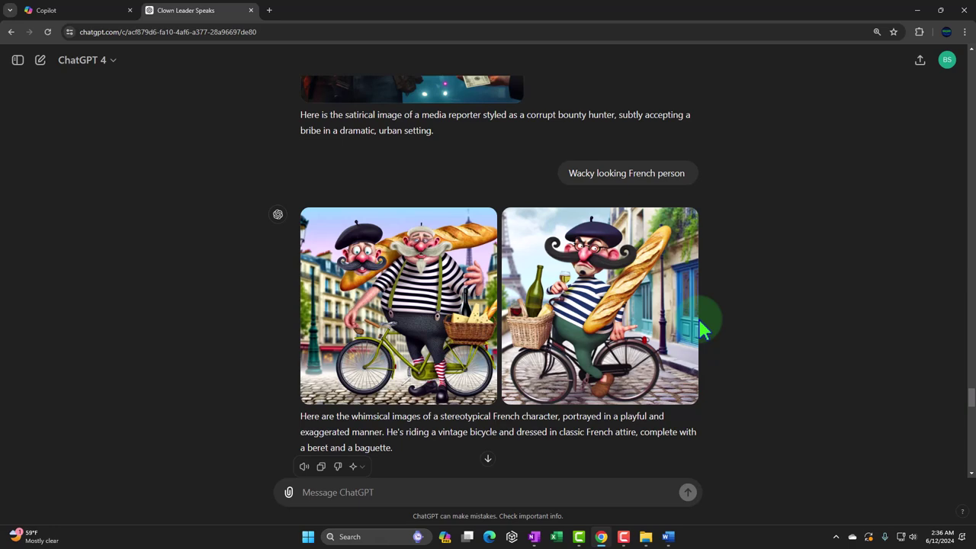
Step: Switch to the AI Art folder and select image 1160 of the French cyclist
mouse_move(645, 537)
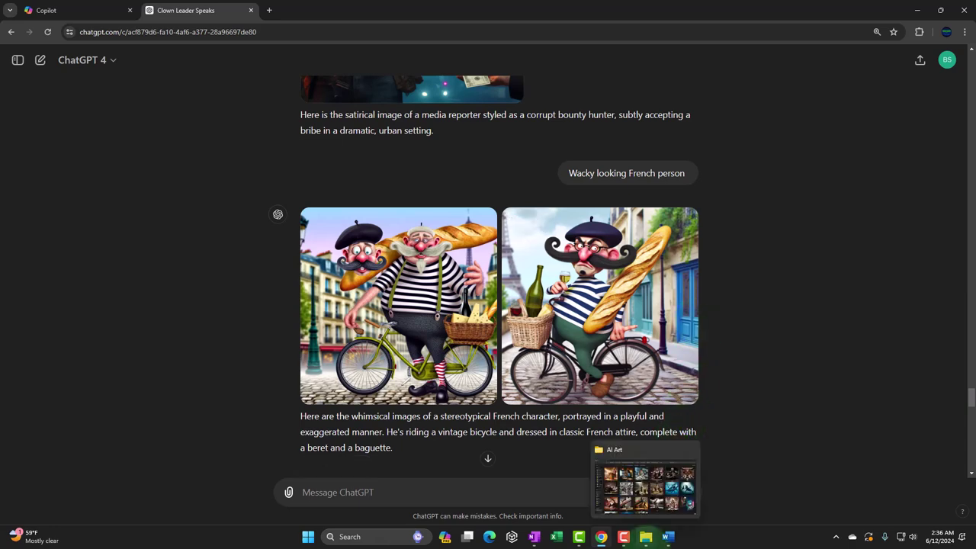
left_click(648, 460)
scroll(580, 450, "down", 2)
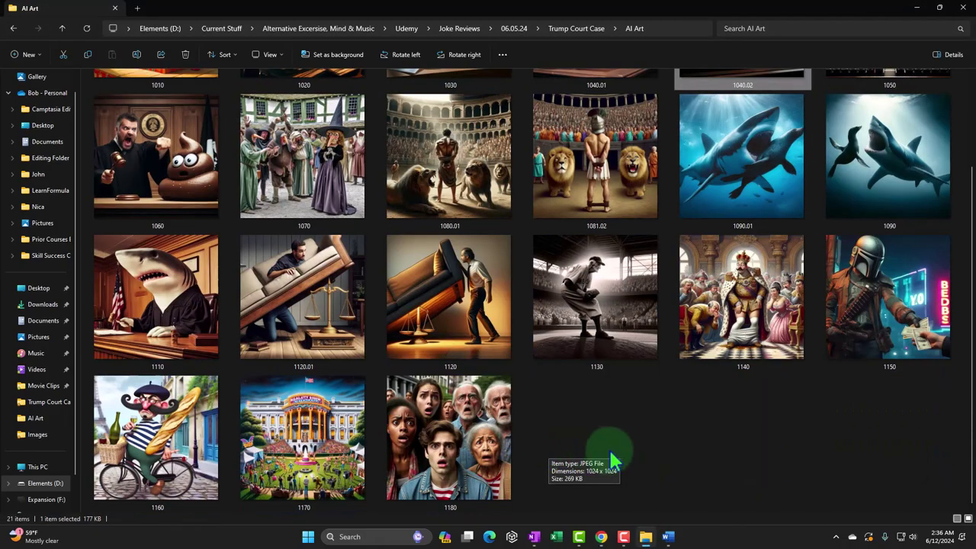
left_click(175, 450)
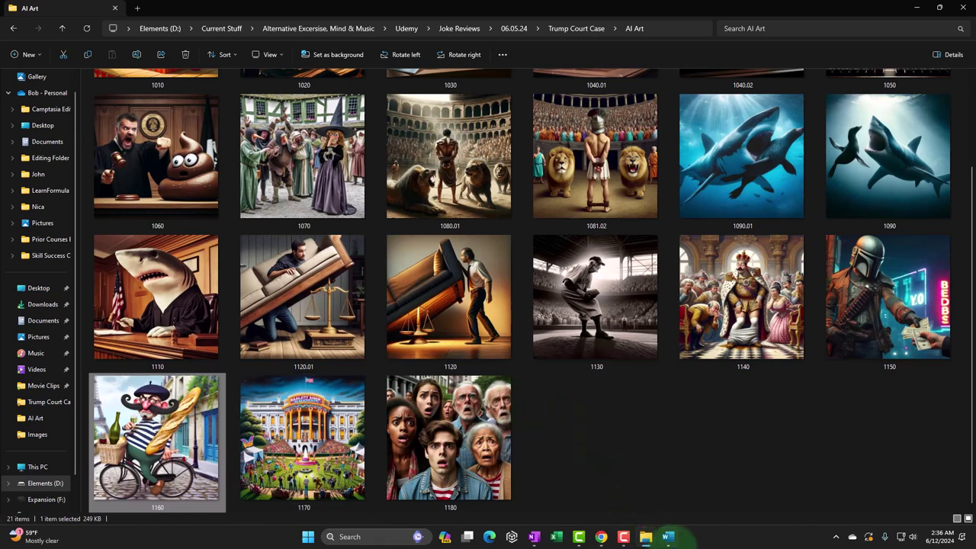
Step: Switch to the Word document and read on to the Precedent joke at reference 1170
left_click(668, 536)
scroll(644, 447, "down", 3)
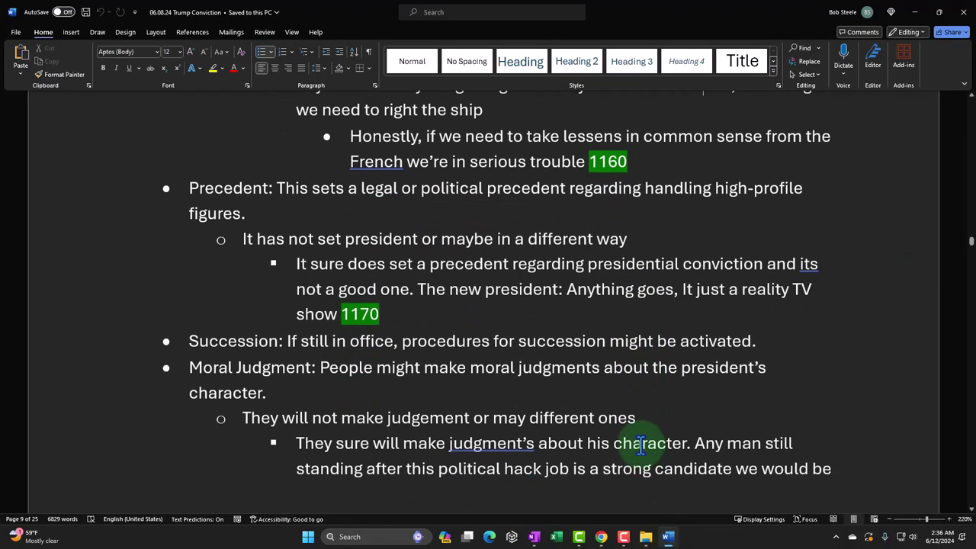